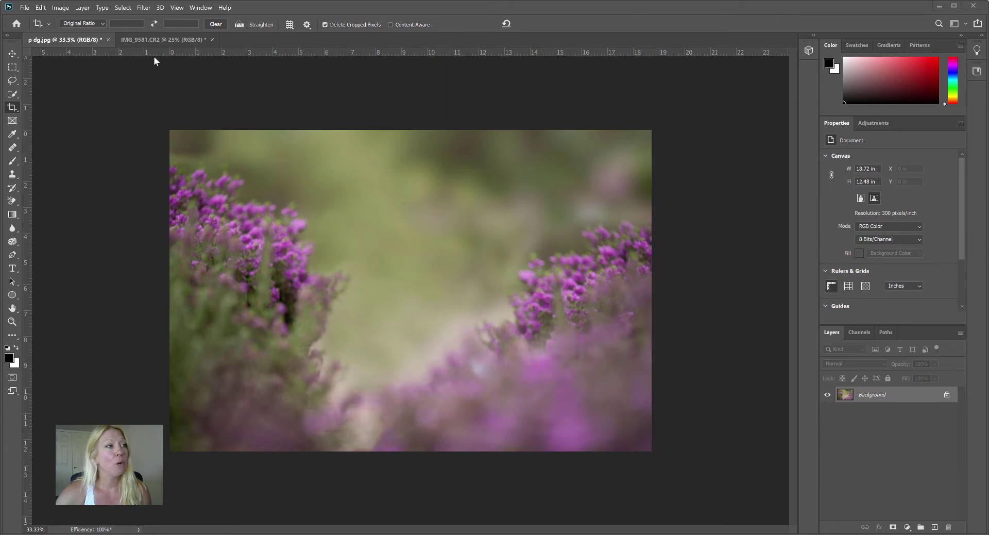
Compare IMG_9581.CR2 with p dg.jpg, ending with the girl photo in front.
{"action": "left_click", "coordinate": [165, 40]}
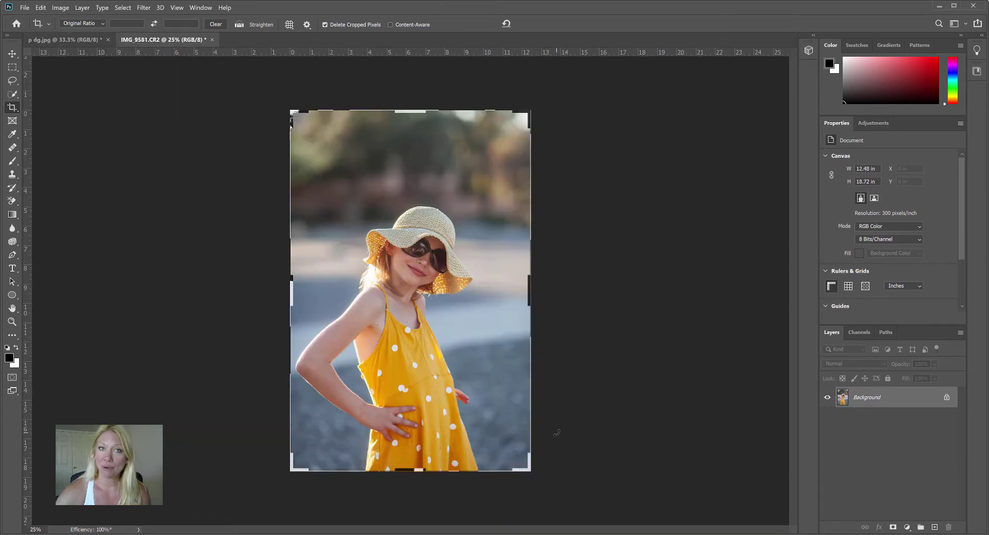
{"action": "left_click", "coordinate": [82, 40]}
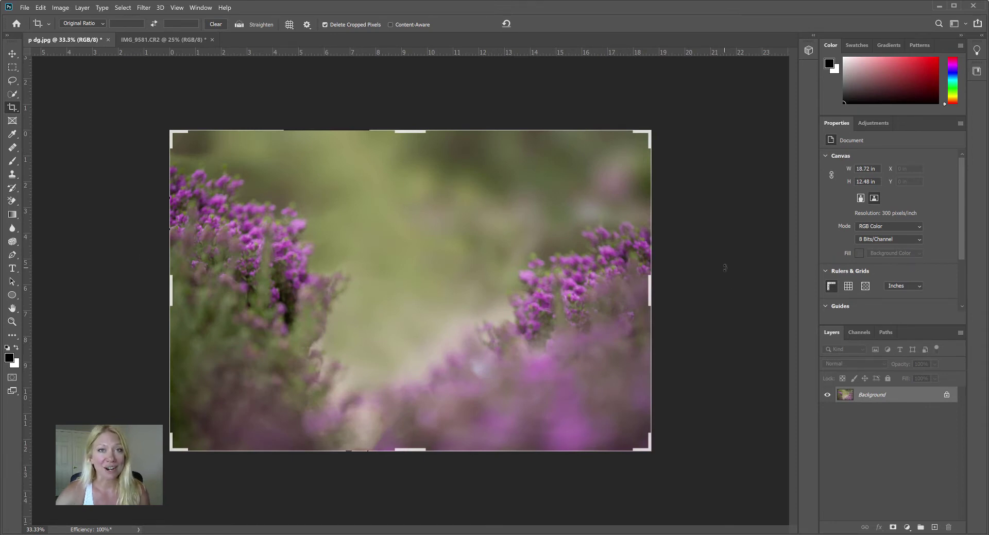
{"action": "left_click", "coordinate": [167, 46]}
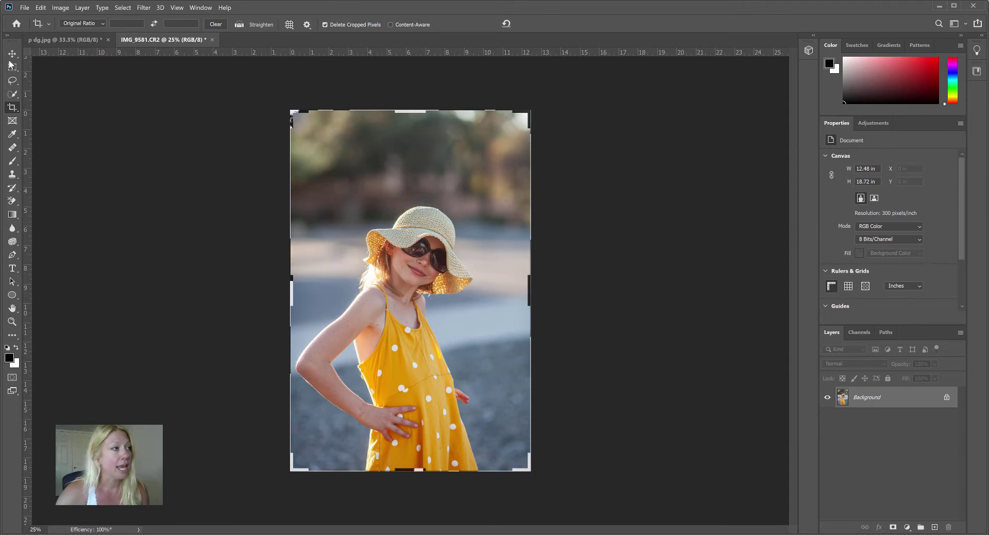
Use Quick Selection's Select Subject to outline the girl, her straw hat, arms and yellow dress.
{"action": "left_click", "coordinate": [14, 94]}
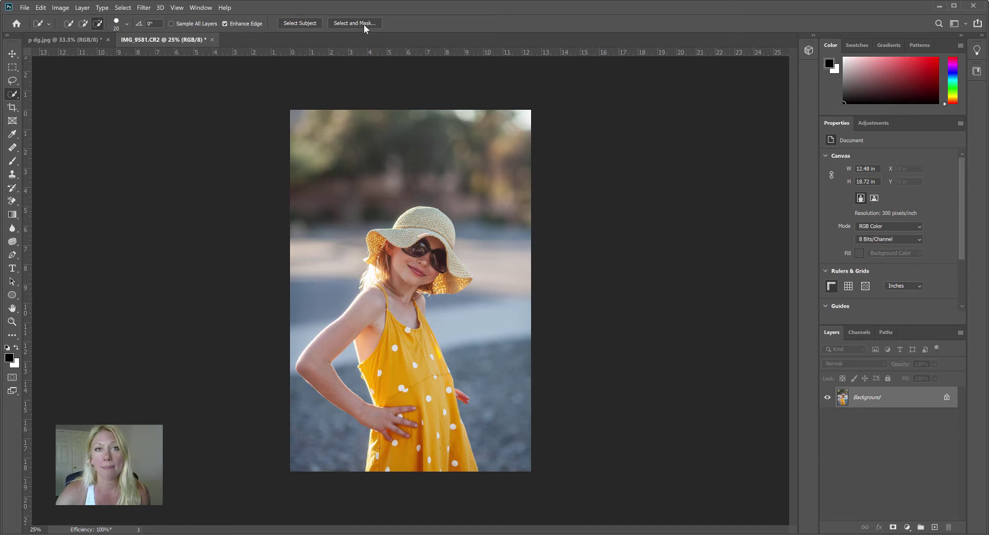
{"action": "left_click", "coordinate": [312, 24]}
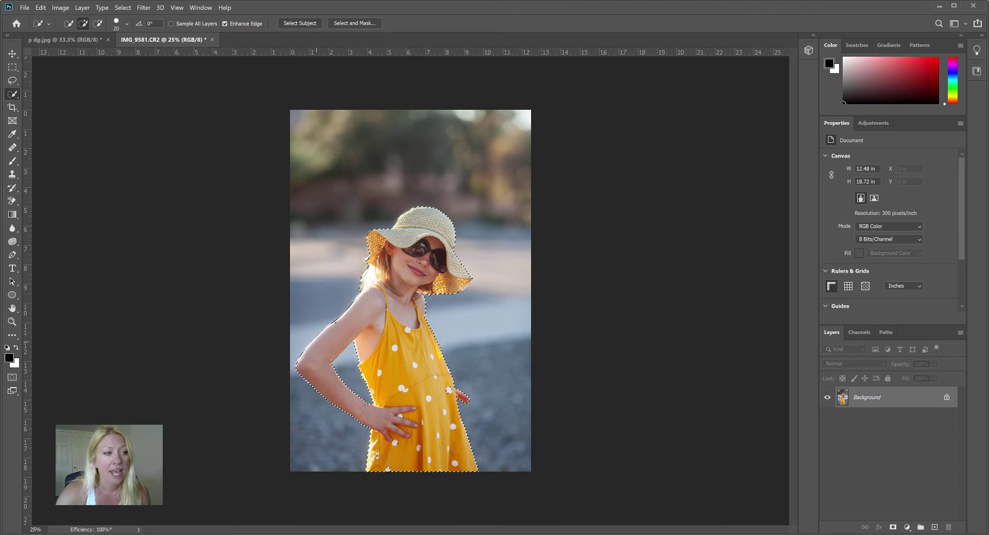
Enter Select and Mask with High Quality Preview on and the brush enlarged to 200.
{"action": "left_click", "coordinate": [355, 23]}
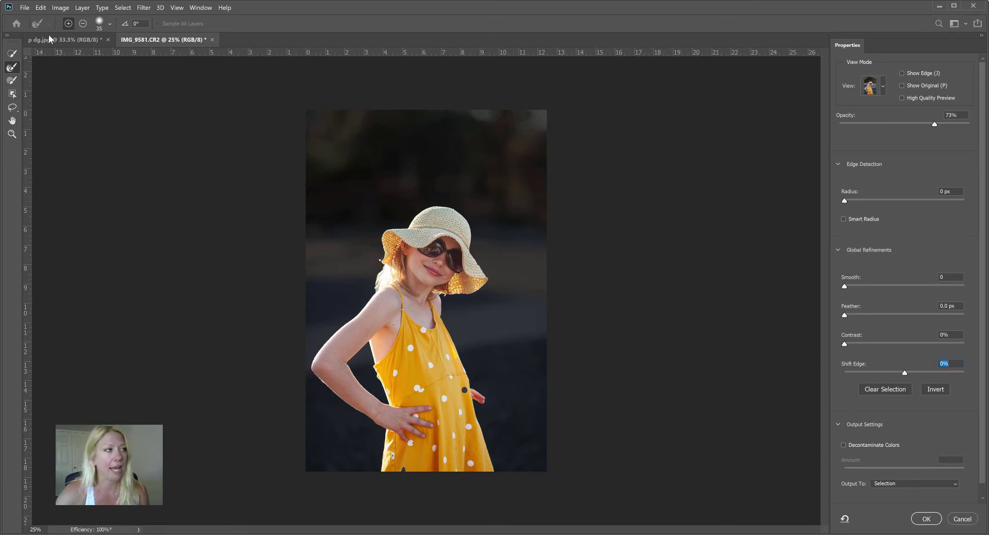
{"action": "left_click", "coordinate": [83, 23]}
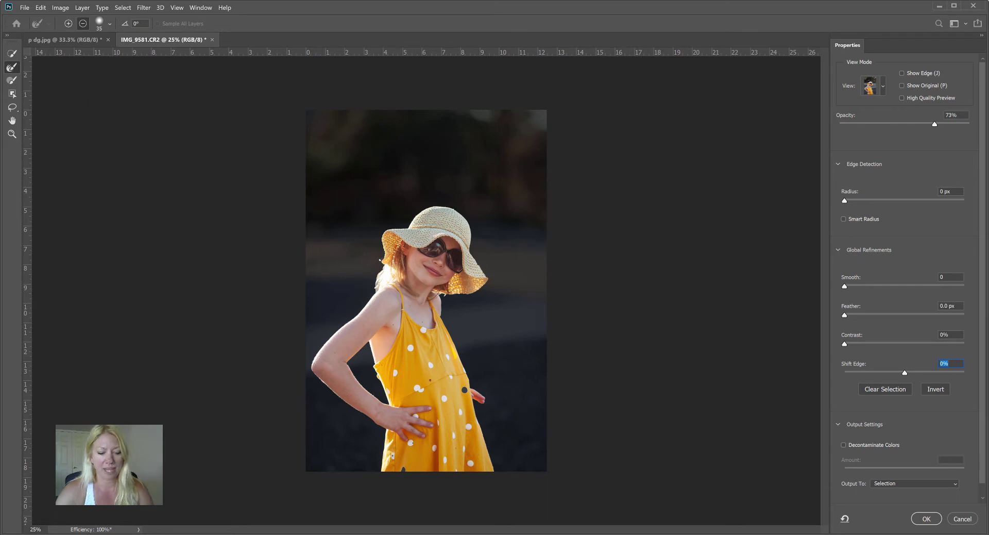
{"action": "left_click", "coordinate": [902, 97]}
{"action": "key", "text": "]"}
{"action": "key", "text": "]"}
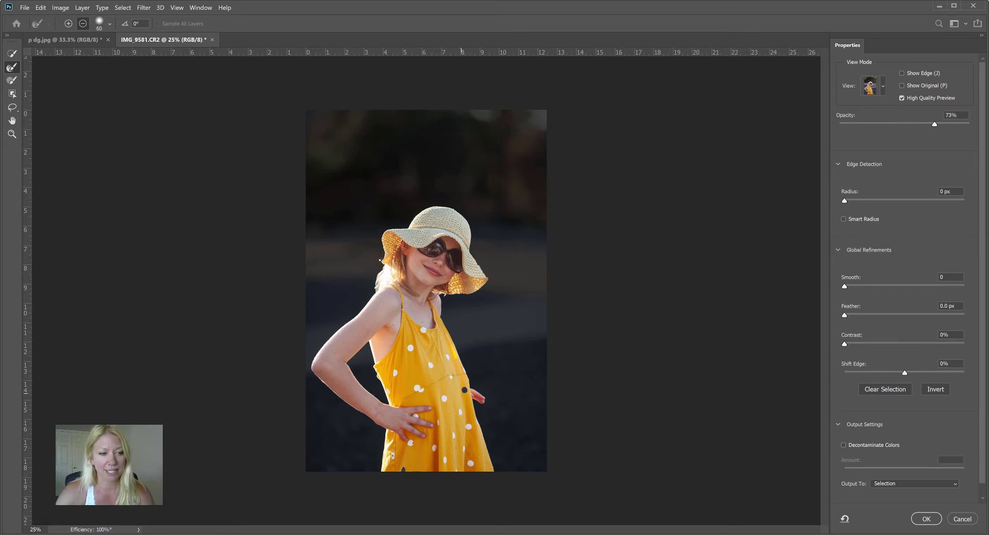
{"action": "key", "text": "]"}
{"action": "key", "text": "]"}
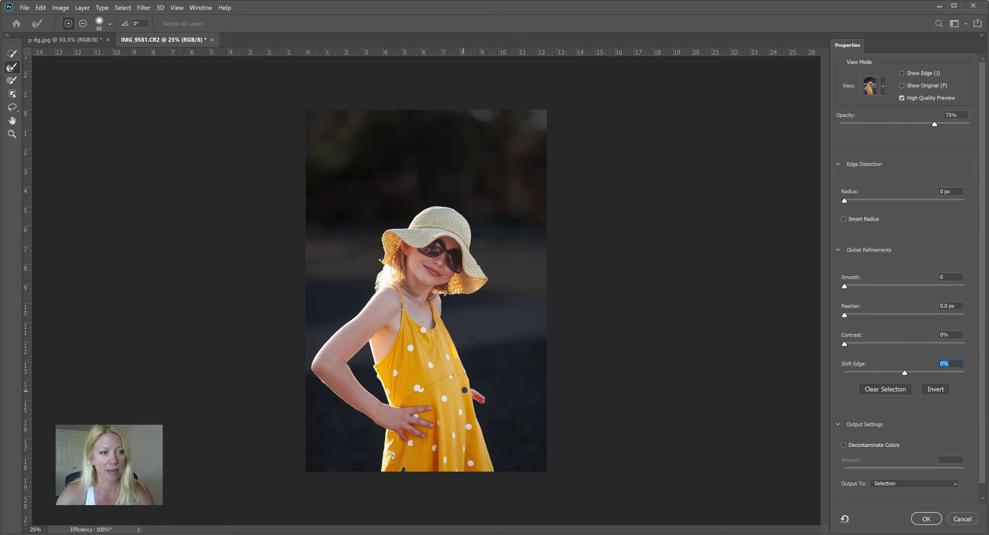
{"action": "key", "text": "]"}
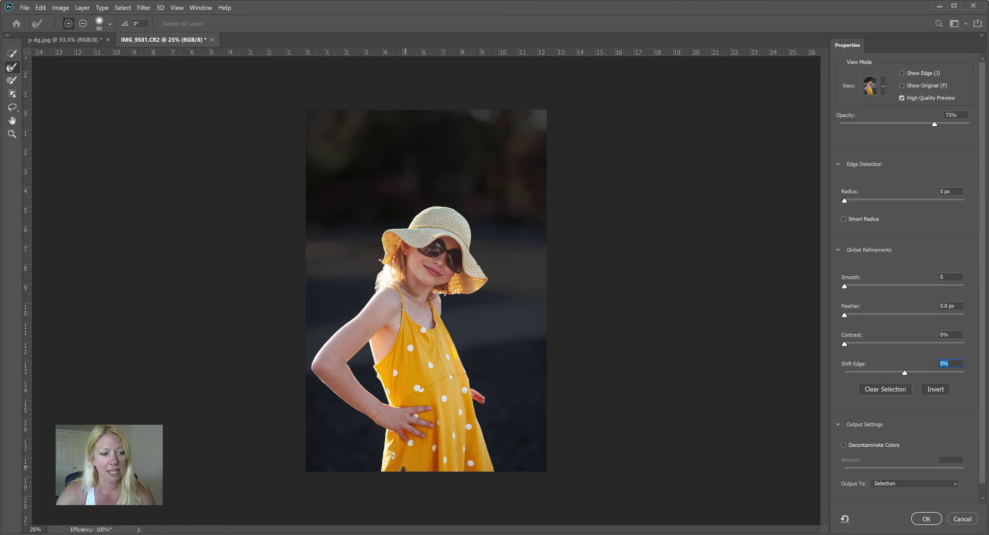
{"action": "key", "text": "w"}
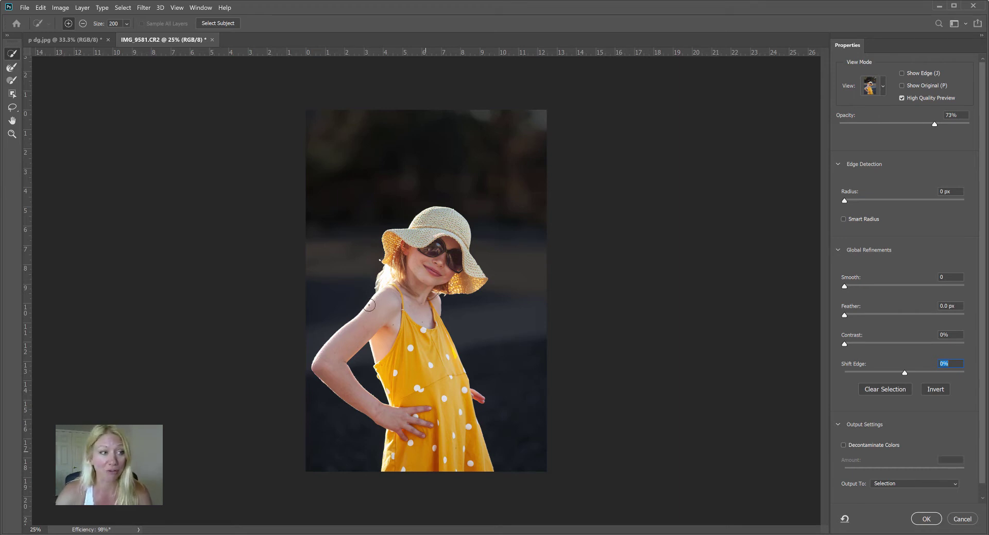
At 85% zoom, add back hair strands by the shoulder and neck with the Refine Edge Brush, then shrink it.
{"action": "left_click", "coordinate": [47, 529]}
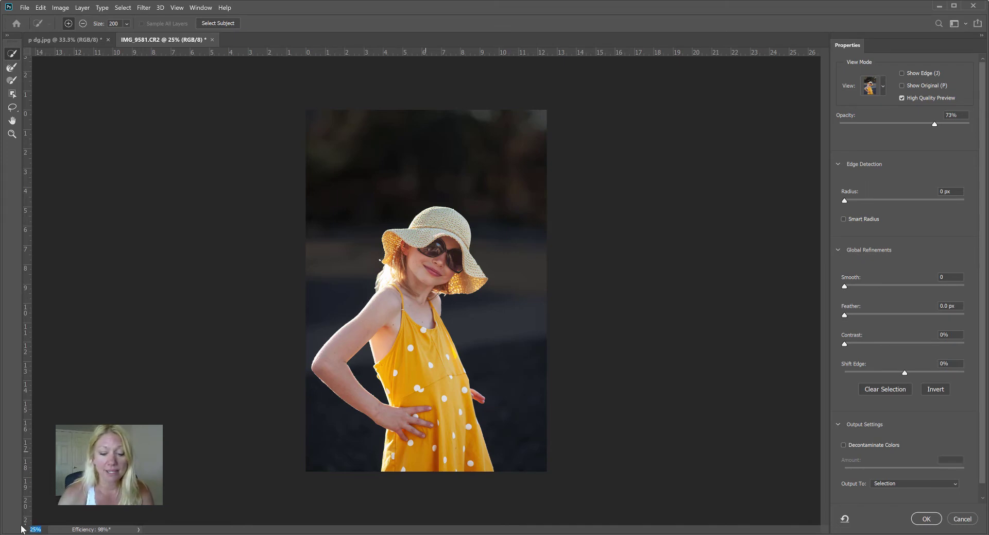
{"action": "type", "text": "85"}
{"action": "key", "text": "Return"}
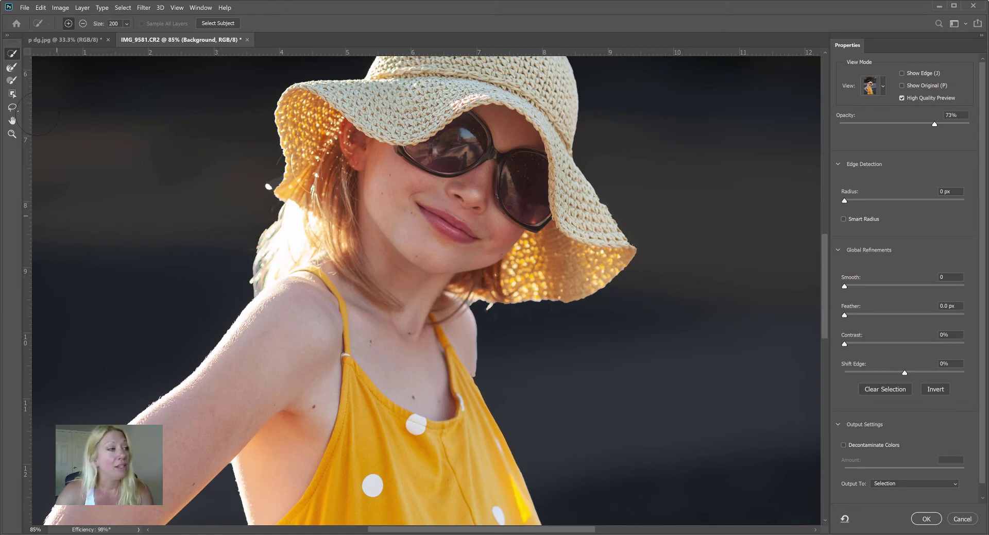
{"action": "left_click", "coordinate": [12, 69]}
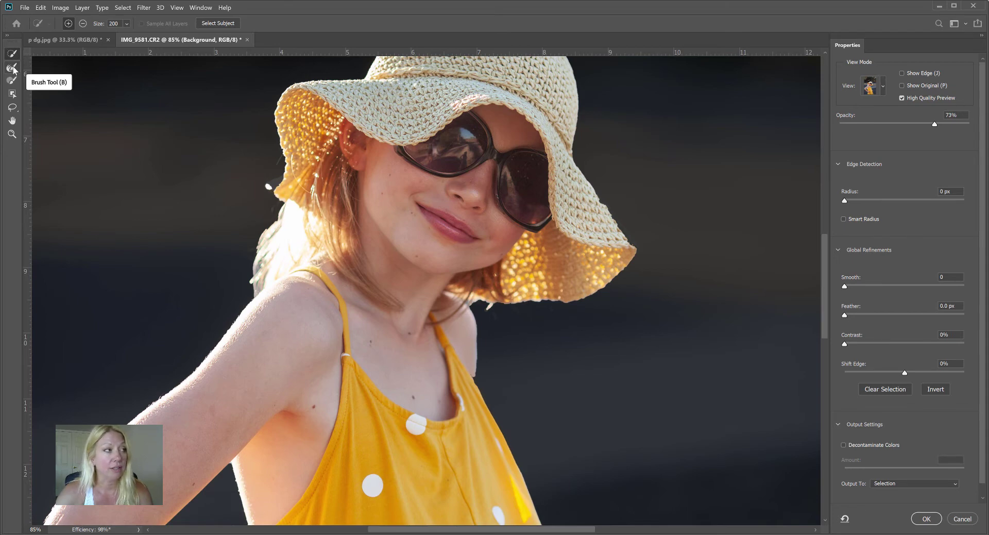
{"action": "left_click", "coordinate": [14, 70]}
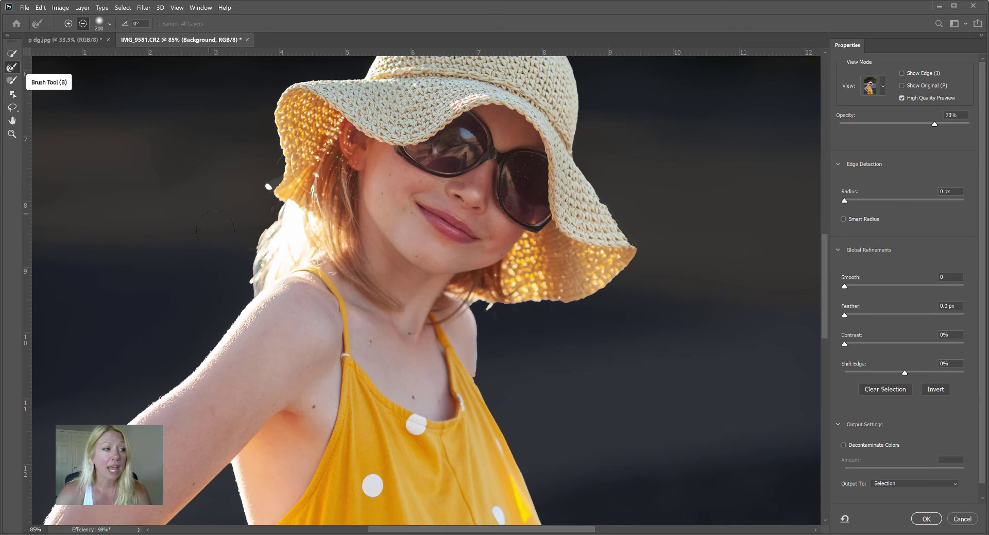
{"action": "left_click", "coordinate": [67, 24]}
{"action": "mouse_move", "coordinate": [242, 261]}
{"action": "left_mouse_down"}
{"action": "mouse_move", "coordinate": [252, 279]}
{"action": "mouse_move", "coordinate": [251, 246]}
{"action": "mouse_move", "coordinate": [274, 208]}
{"action": "mouse_move", "coordinate": [274, 176]}
{"action": "left_mouse_up"}
{"action": "mouse_move", "coordinate": [240, 213]}
{"action": "left_mouse_down"}
{"action": "mouse_move", "coordinate": [257, 288]}
{"action": "mouse_move", "coordinate": [264, 214]}
{"action": "mouse_move", "coordinate": [250, 219]}
{"action": "mouse_move", "coordinate": [245, 303]}
{"action": "mouse_move", "coordinate": [223, 269]}
{"action": "mouse_move", "coordinate": [253, 263]}
{"action": "mouse_move", "coordinate": [246, 246]}
{"action": "mouse_move", "coordinate": [236, 282]}
{"action": "left_mouse_up"}
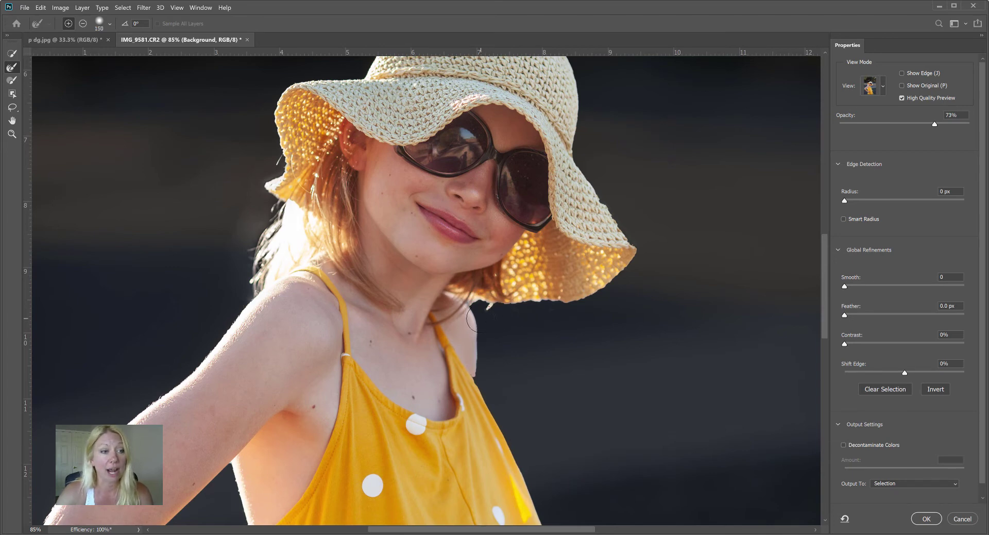
{"action": "key", "text": "bracketleft"}
{"action": "key", "text": "bracketleft"}
{"action": "key", "text": "bracketleft"}
{"action": "key", "text": "bracketleft"}
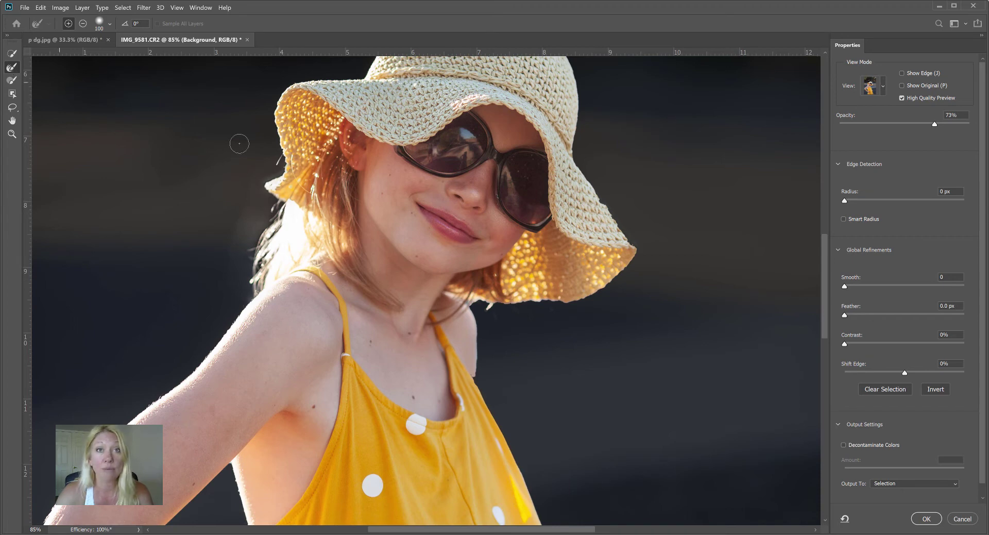
{"action": "key", "text": "bracketleft"}
{"action": "key", "text": "bracketleft"}
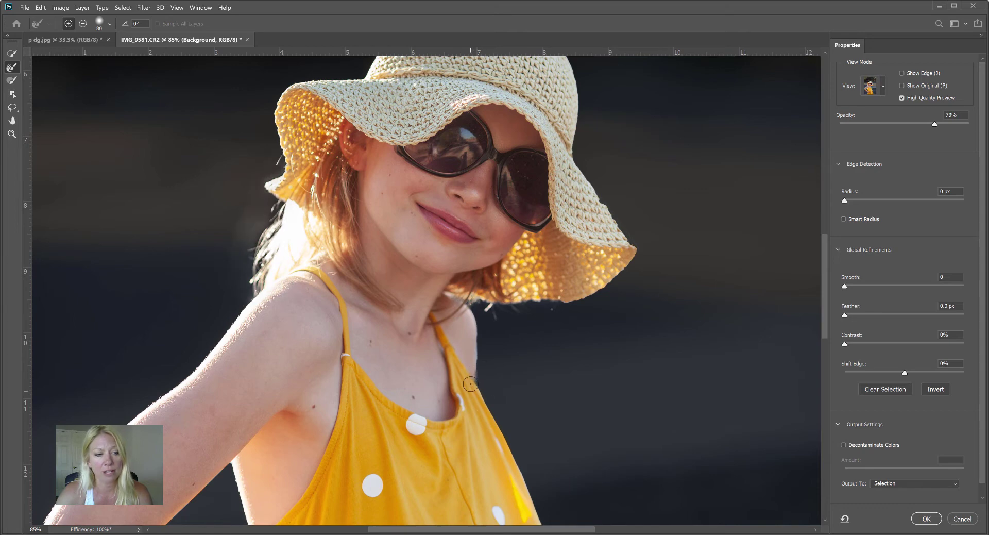
{"action": "scroll", "coordinate": [513, 379], "scroll_direction": "down", "scroll_amount": 1}
{"action": "scroll", "coordinate": [513, 379], "scroll_direction": "down", "scroll_amount": 20}
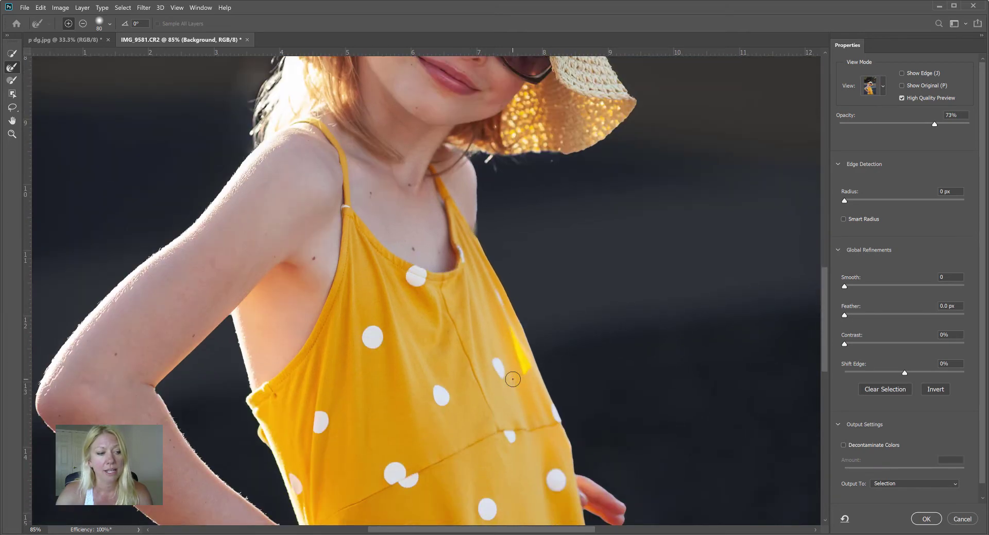
{"action": "scroll", "coordinate": [513, 379], "scroll_direction": "down", "scroll_amount": 6}
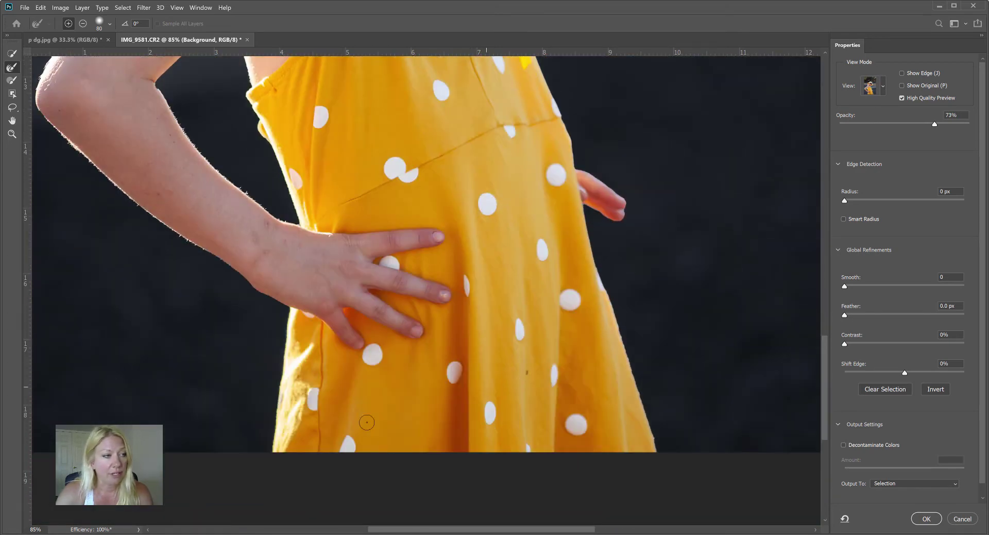
{"action": "scroll", "coordinate": [298, 221], "scroll_direction": "up", "scroll_amount": 6}
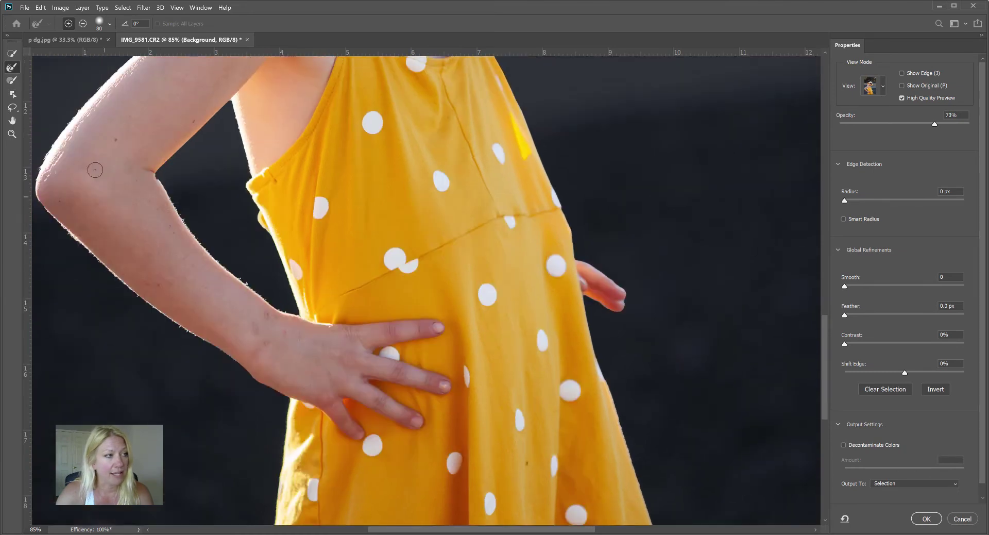
{"action": "scroll", "coordinate": [360, 283], "scroll_direction": "up", "scroll_amount": 4}
{"action": "scroll", "coordinate": [363, 292], "scroll_direction": "up", "scroll_amount": 15}
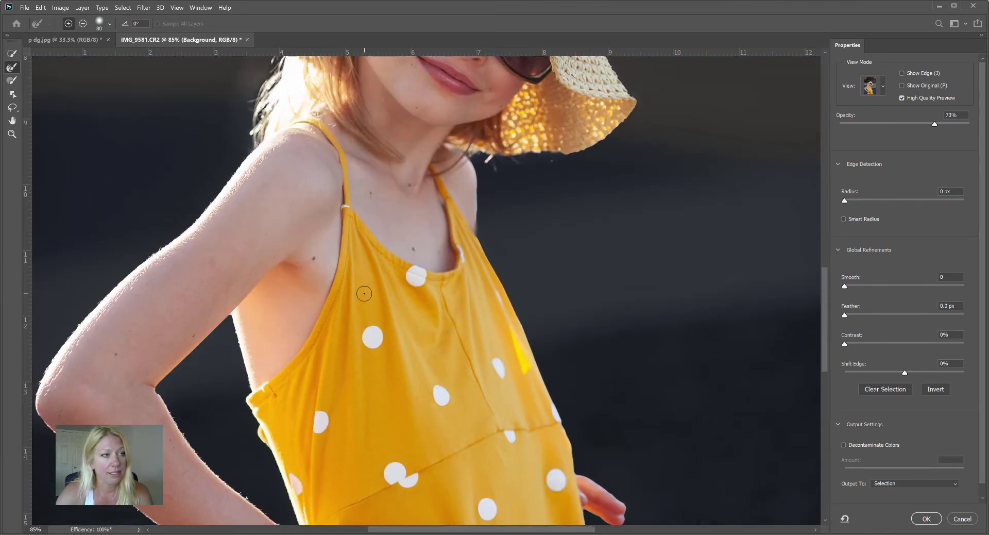
{"action": "scroll", "coordinate": [364, 292], "scroll_direction": "up", "scroll_amount": 6}
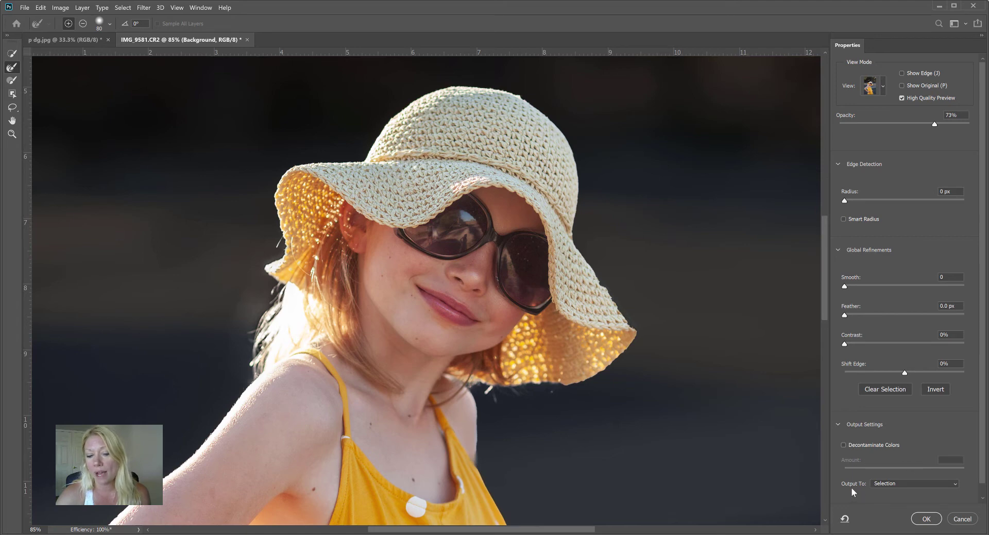
Output the refined selection to a New Layer and apply it.
{"action": "left_click", "coordinate": [901, 485]}
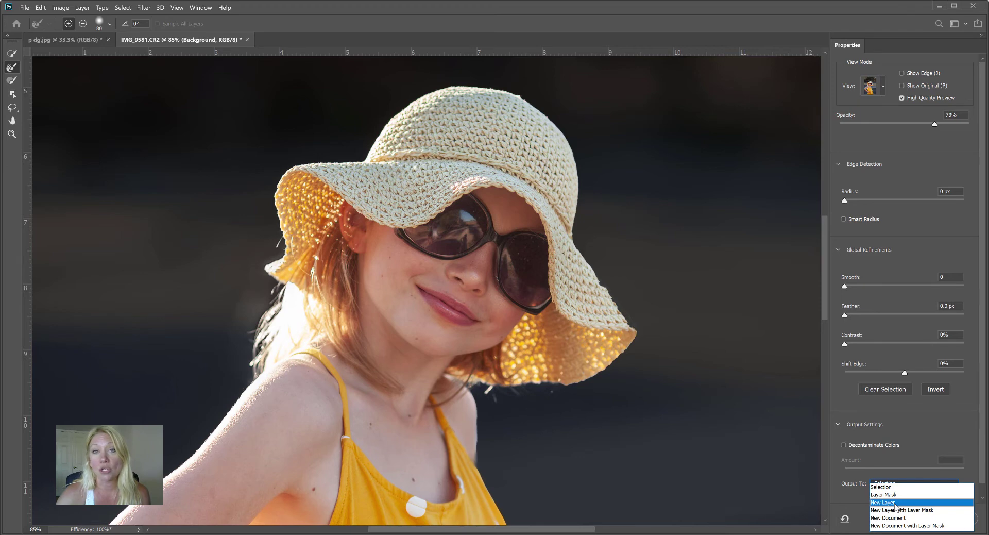
{"action": "left_click", "coordinate": [895, 502]}
{"action": "left_click", "coordinate": [926, 519]}
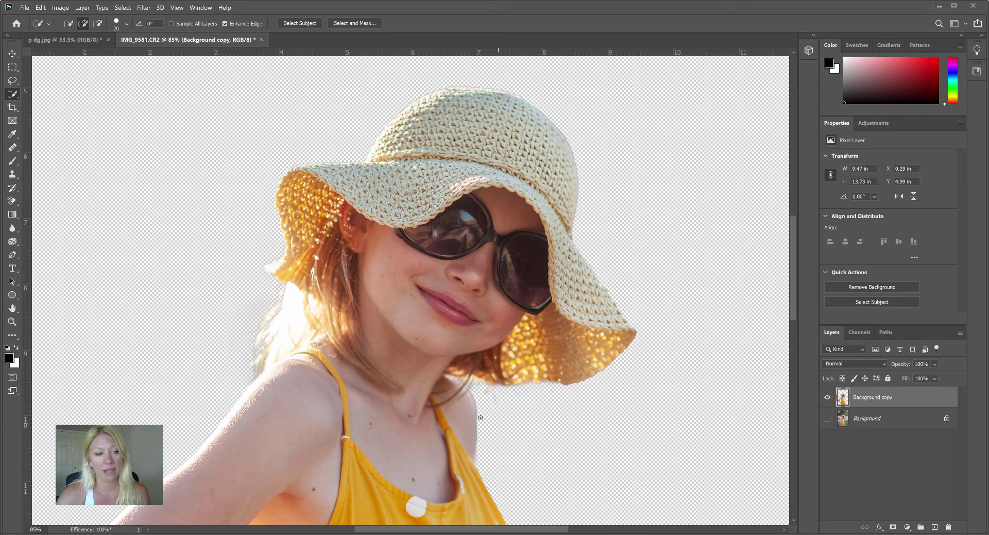
Check the cutout against the Background, leave Background hidden, and zoom to 25%.
{"action": "left_click", "coordinate": [827, 419]}
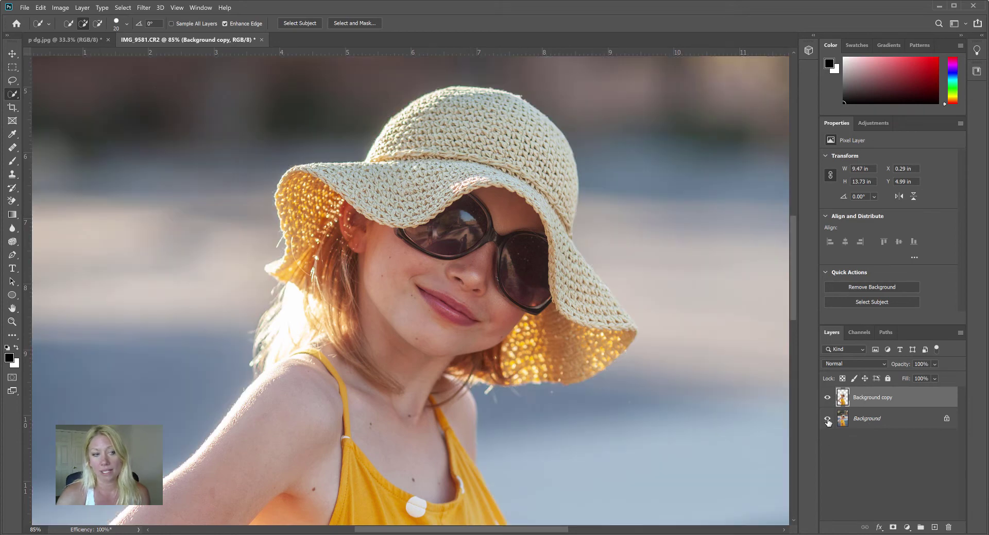
{"action": "left_click", "coordinate": [828, 419]}
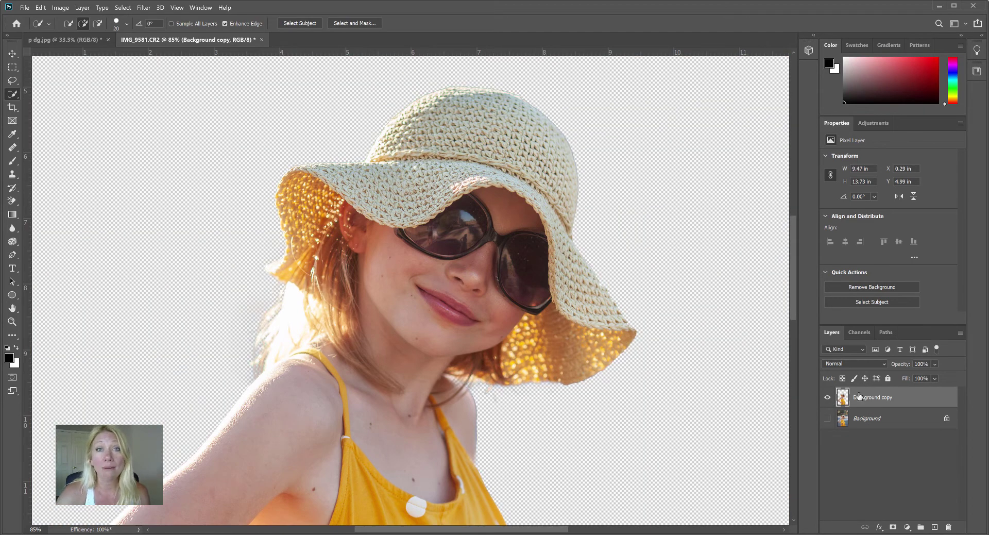
{"action": "left_click", "coordinate": [27, 528]}
{"action": "type", "text": "25"}
{"action": "key", "text": "Return"}
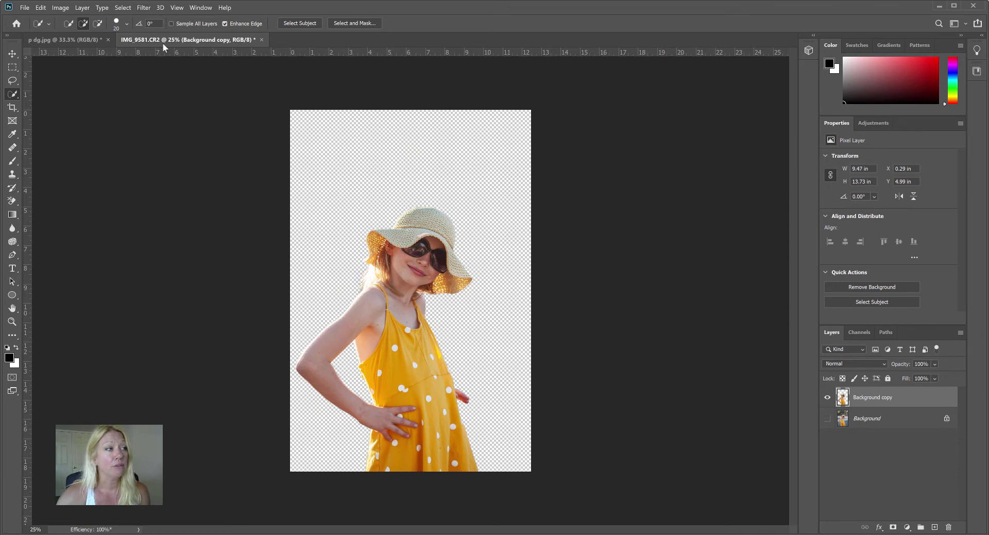
Move the Background copy layer into p dg.jpg and close IMG_9581.CR2 without saving.
{"action": "left_click_drag", "start_coordinate": [163, 41], "coordinate": [252, 162]}
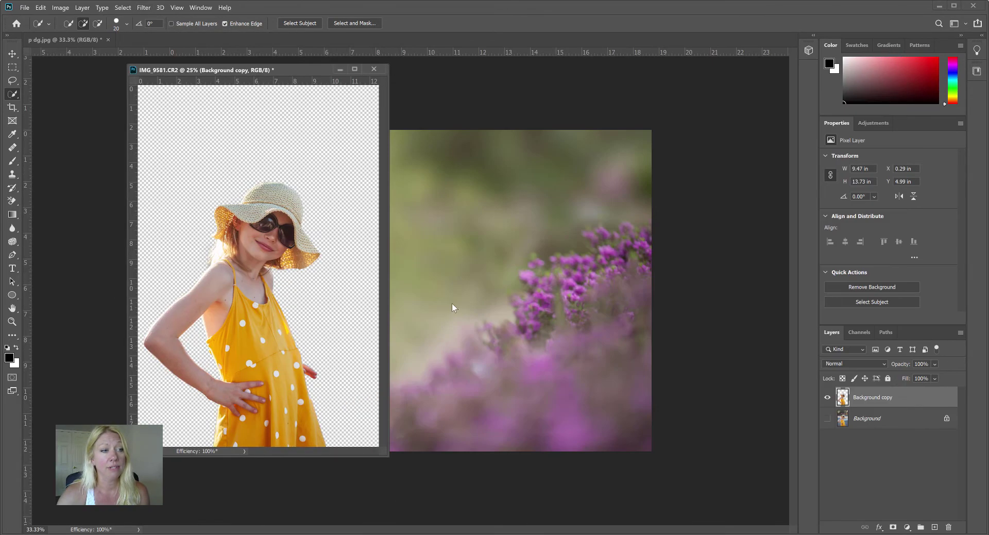
{"action": "left_click", "coordinate": [12, 53]}
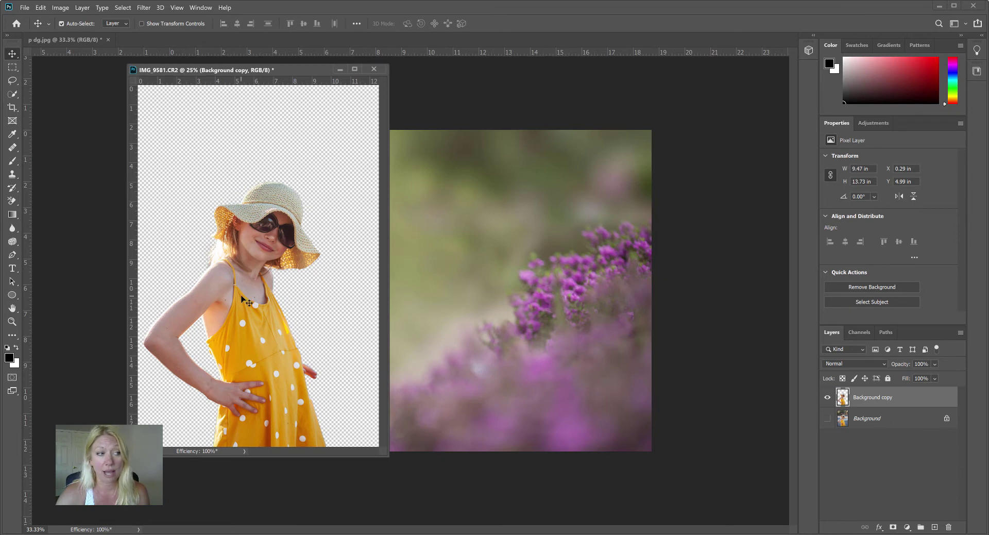
{"action": "left_click_drag", "start_coordinate": [243, 297], "coordinate": [508, 304]}
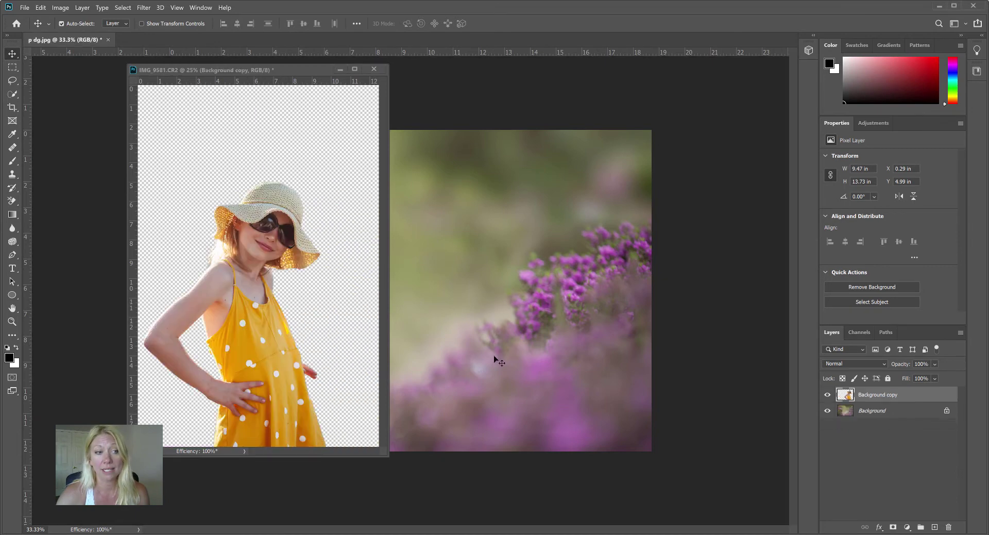
{"action": "left_click", "coordinate": [374, 69]}
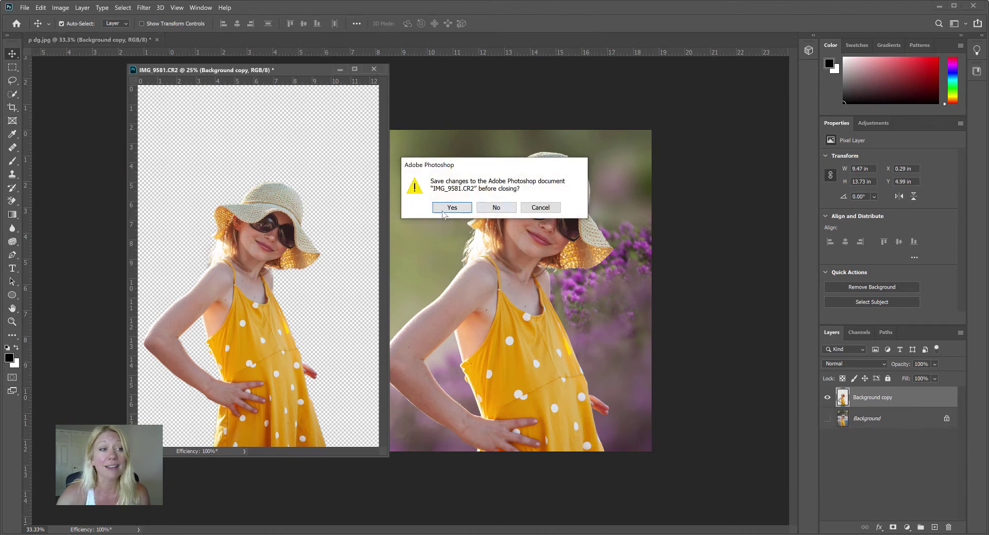
{"action": "left_click", "coordinate": [496, 208]}
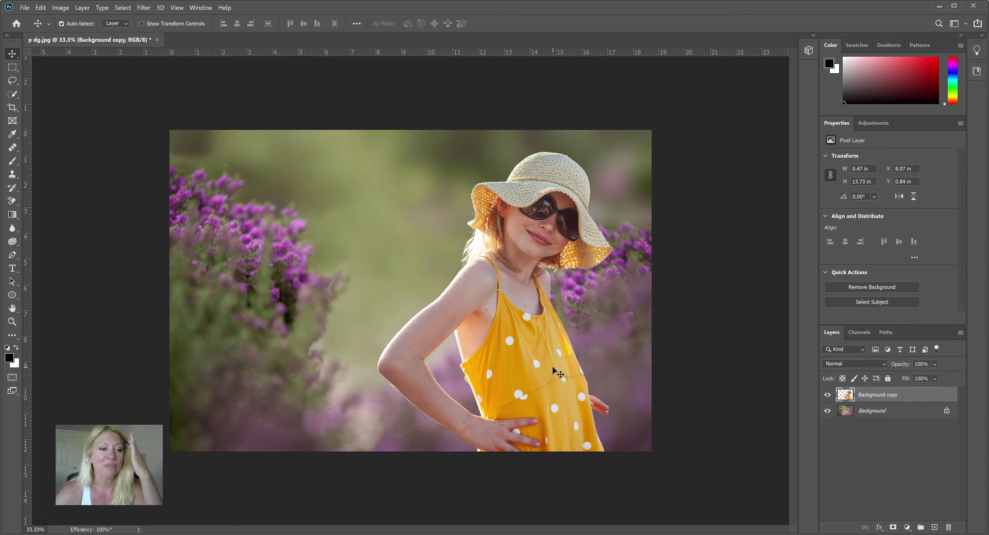
Free Transform the girl to about 83% (7.83 × 11.35 in), positioned at X 5.02, Y 1.13 in.
{"action": "left_click_drag", "start_coordinate": [537, 323], "coordinate": [435, 303]}
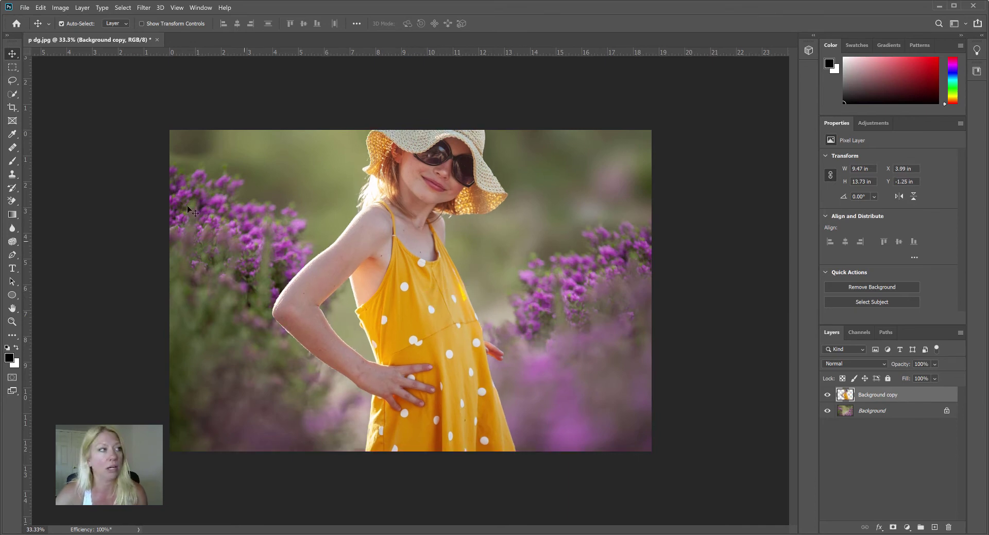
{"action": "left_click", "coordinate": [44, 9]}
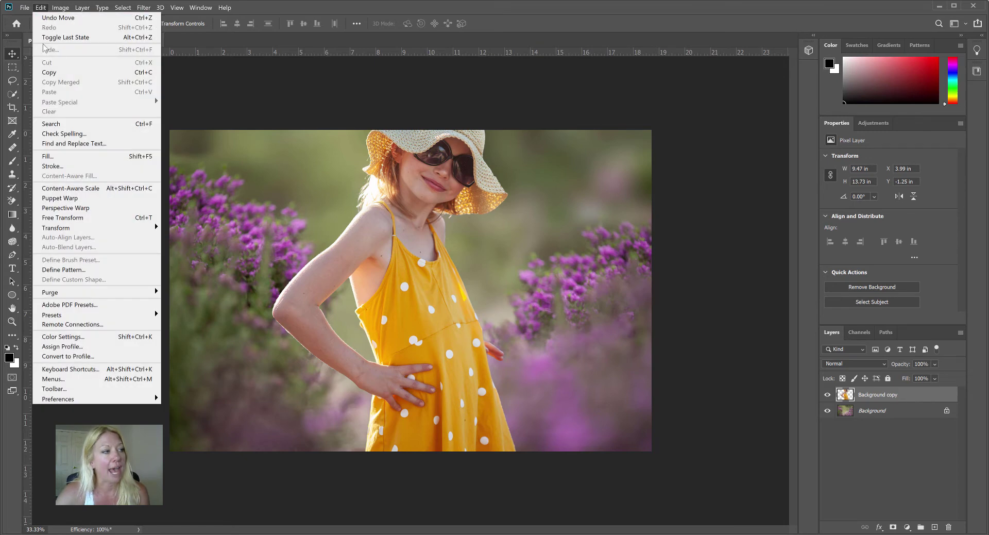
{"action": "left_click", "coordinate": [65, 217]}
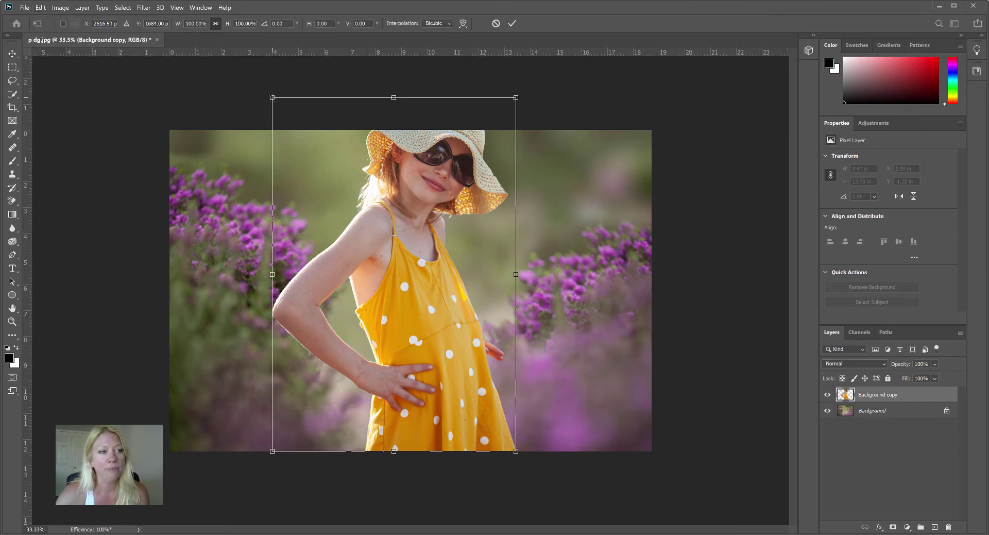
{"action": "left_click_drag", "start_coordinate": [272, 98], "coordinate": [320, 167]}
{"action": "left_click_drag", "start_coordinate": [515, 168], "coordinate": [533, 141]}
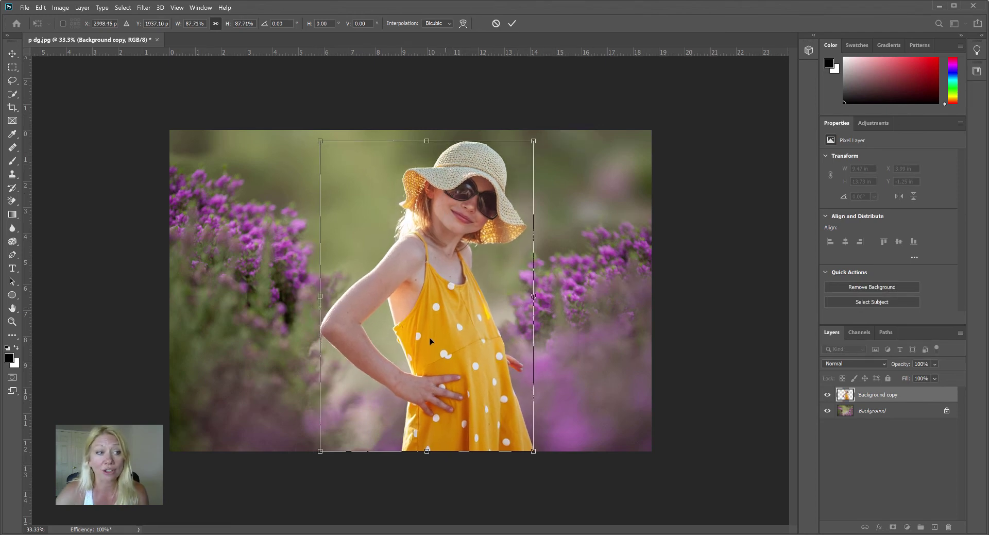
{"action": "left_click_drag", "start_coordinate": [461, 348], "coordinate": [427, 358]}
{"action": "left_click_drag", "start_coordinate": [286, 151], "coordinate": [303, 167]}
{"action": "mouse_move", "coordinate": [440, 352]}
{"action": "left_mouse_down"}
{"action": "mouse_move", "coordinate": [417, 346]}
{"action": "mouse_move", "coordinate": [441, 345]}
{"action": "left_mouse_up"}
{"action": "left_click_drag", "start_coordinate": [497, 160], "coordinate": [500, 155]}
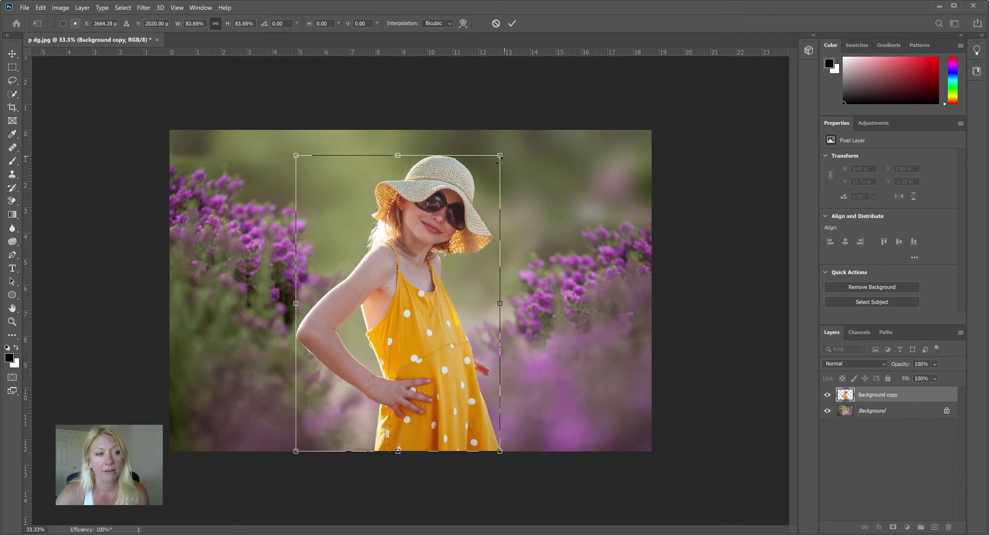
{"action": "left_click_drag", "start_coordinate": [297, 156], "coordinate": [299, 159]}
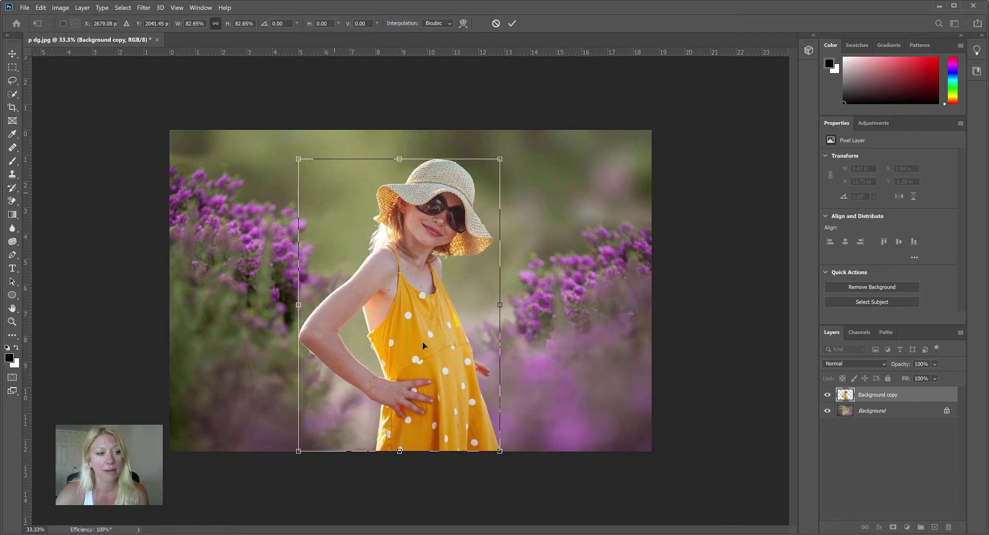
{"action": "key", "text": "Return"}
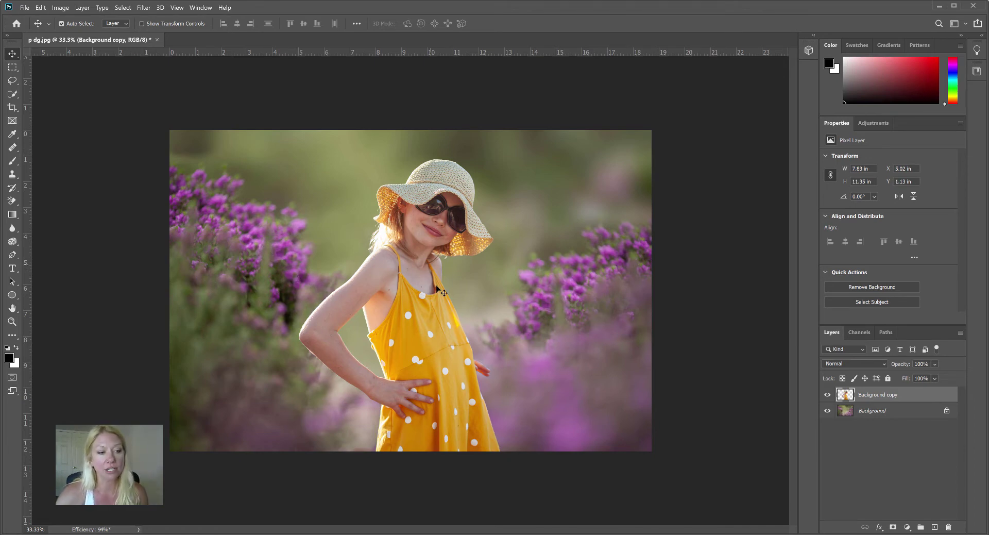
Add a layer mask and paint black at 100% brush flow along the dress hem.
{"action": "left_click", "coordinate": [894, 527]}
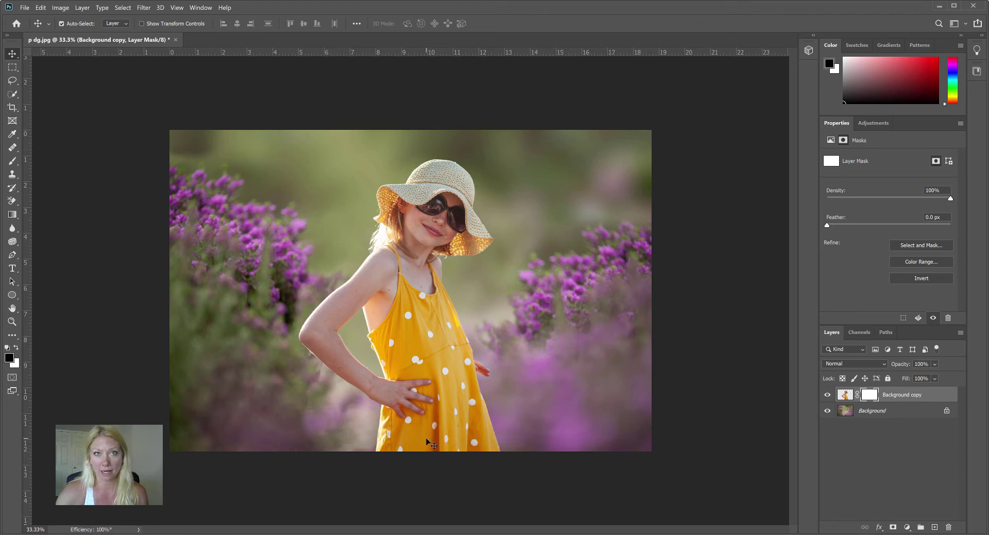
{"action": "left_click", "coordinate": [12, 160]}
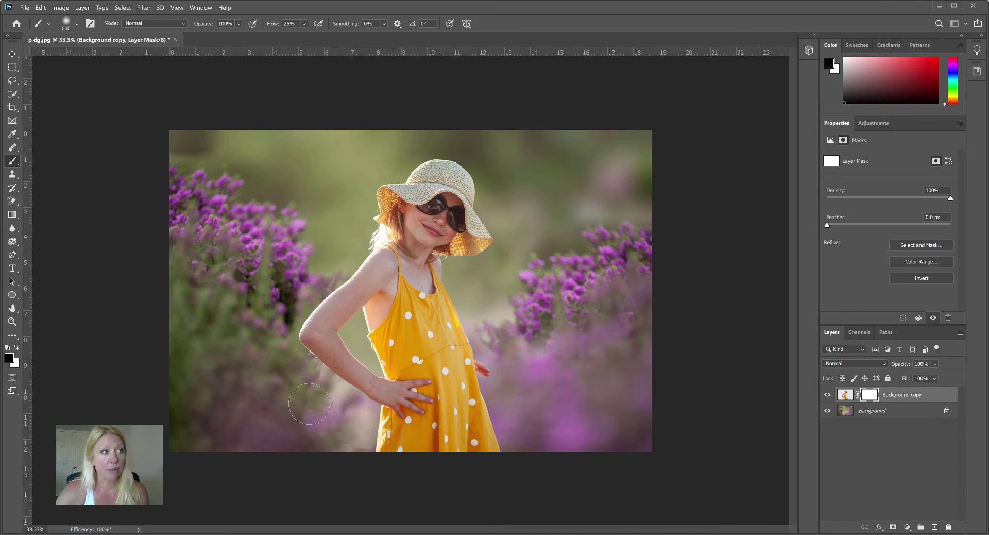
{"action": "left_click", "coordinate": [304, 23]}
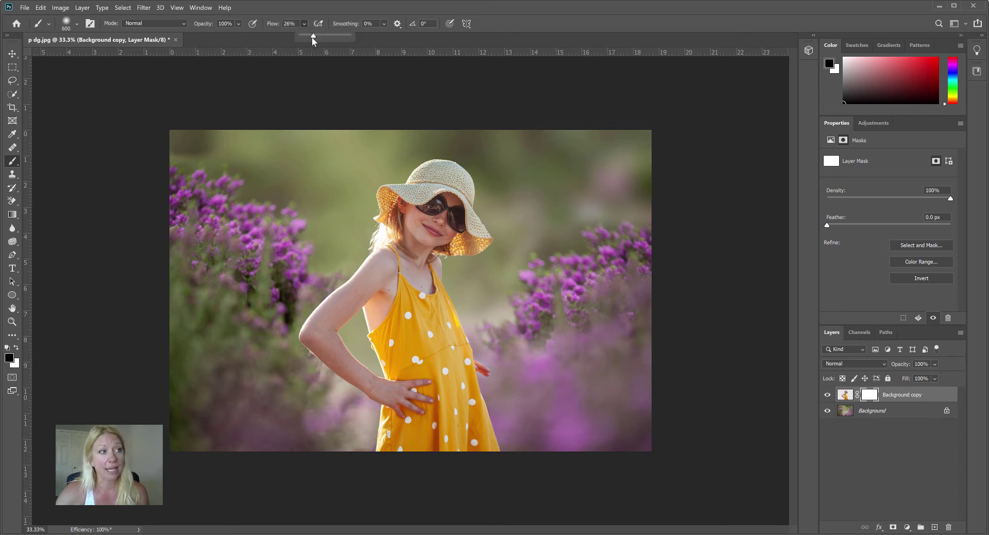
{"action": "left_click_drag", "start_coordinate": [313, 36], "coordinate": [369, 41]}
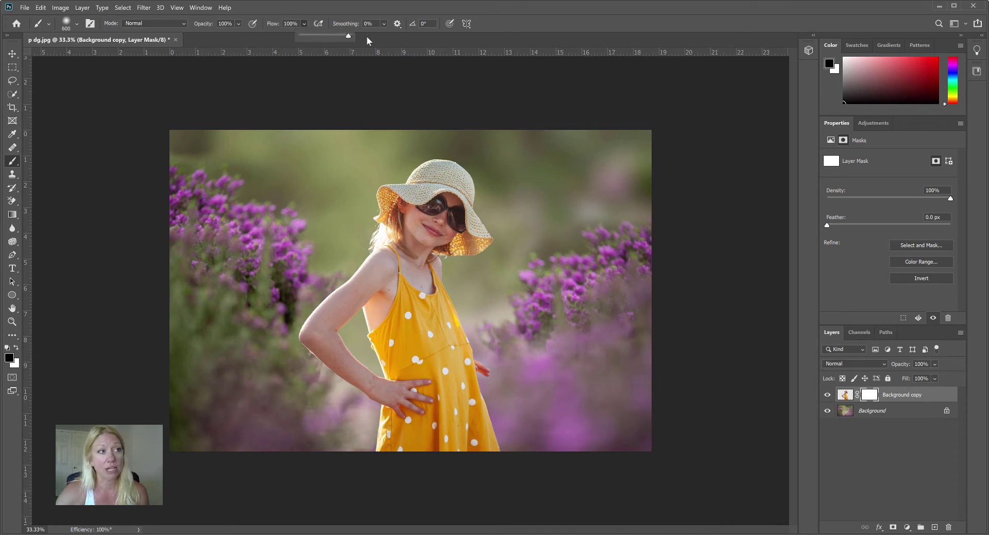
{"action": "left_click", "coordinate": [384, 456]}
{"action": "mouse_move", "coordinate": [416, 457]}
{"action": "left_mouse_down"}
{"action": "mouse_move", "coordinate": [504, 436]}
{"action": "mouse_move", "coordinate": [412, 462]}
{"action": "mouse_move", "coordinate": [342, 448]}
{"action": "mouse_move", "coordinate": [440, 468]}
{"action": "mouse_move", "coordinate": [459, 437]}
{"action": "mouse_move", "coordinate": [538, 430]}
{"action": "left_mouse_up"}
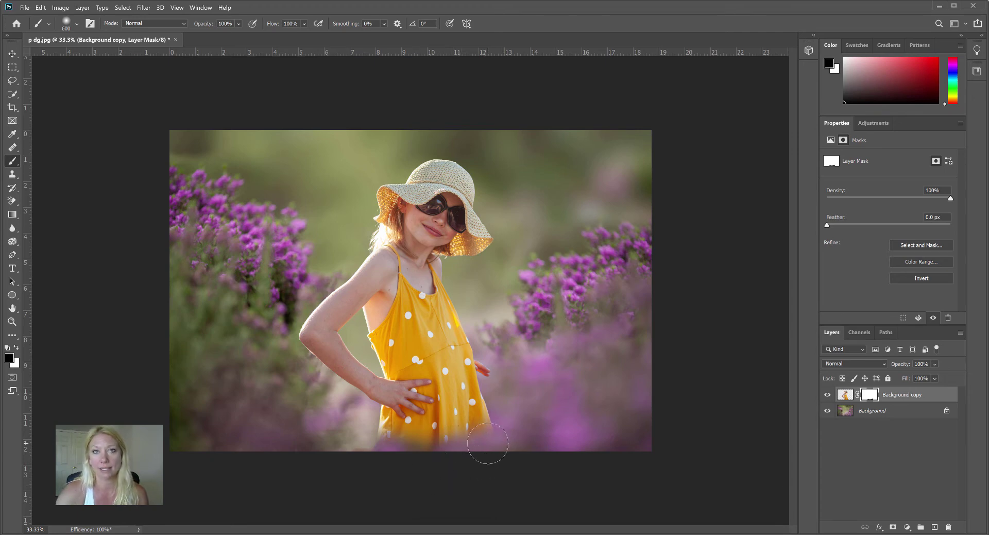
At 55% brush opacity, fade the lower and left dress hem into the flowers.
{"action": "left_click", "coordinate": [239, 24]}
{"action": "left_click", "coordinate": [244, 35]}
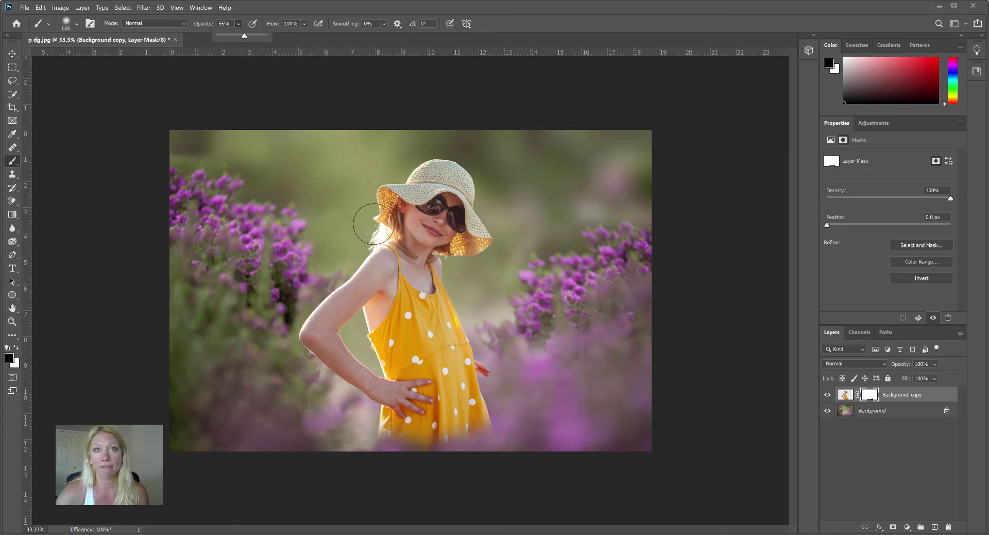
{"action": "left_click", "coordinate": [384, 433]}
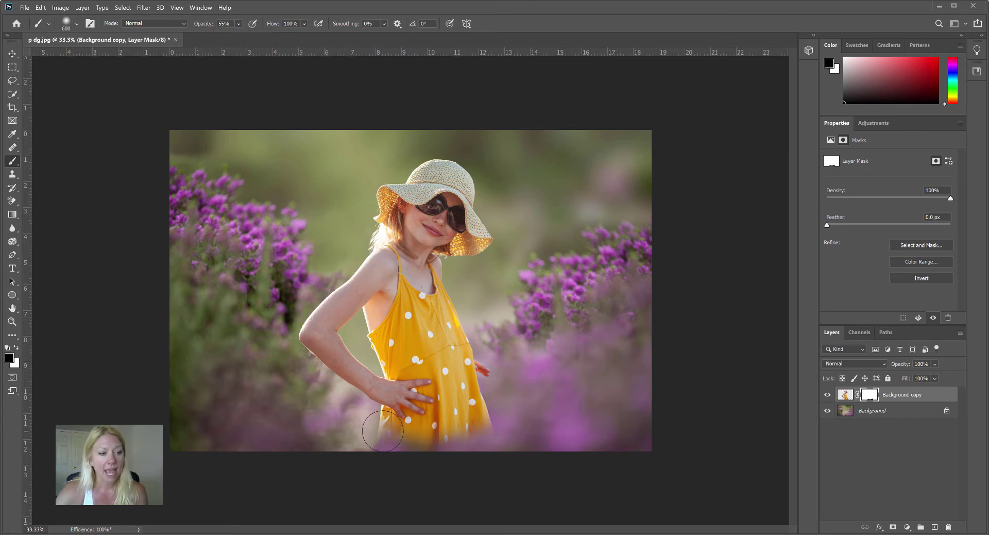
{"action": "mouse_move", "coordinate": [402, 440]}
{"action": "left_mouse_down"}
{"action": "mouse_move", "coordinate": [465, 432]}
{"action": "mouse_move", "coordinate": [483, 409]}
{"action": "mouse_move", "coordinate": [450, 430]}
{"action": "mouse_move", "coordinate": [475, 399]}
{"action": "left_mouse_up"}
{"action": "mouse_move", "coordinate": [387, 451]}
{"action": "left_mouse_down"}
{"action": "mouse_move", "coordinate": [372, 415]}
{"action": "mouse_move", "coordinate": [367, 452]}
{"action": "left_mouse_up"}
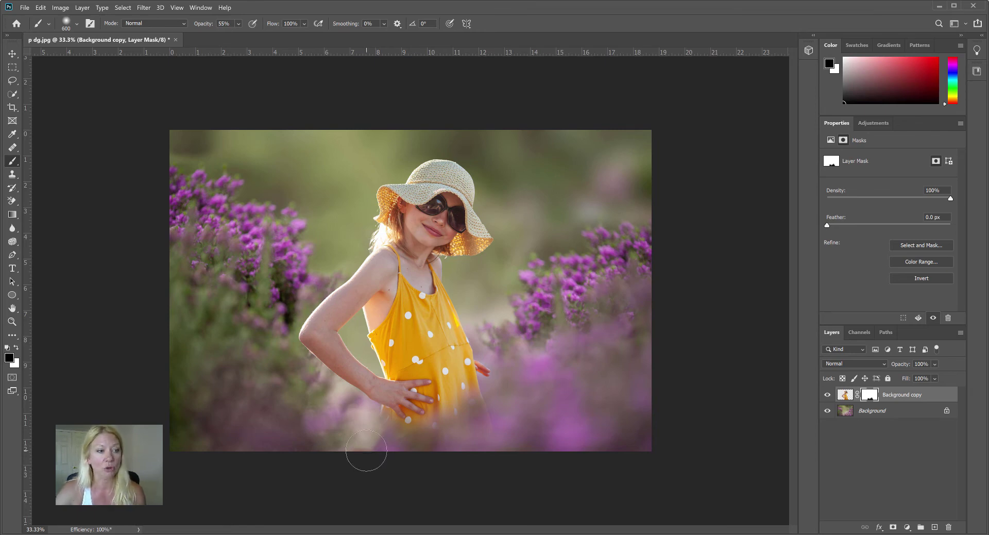
Paint faint 17%-opacity mask strokes blending the lower right dress and hand into the flowers.
{"action": "left_click", "coordinate": [238, 24]}
{"action": "left_click_drag", "start_coordinate": [244, 41], "coordinate": [227, 41]}
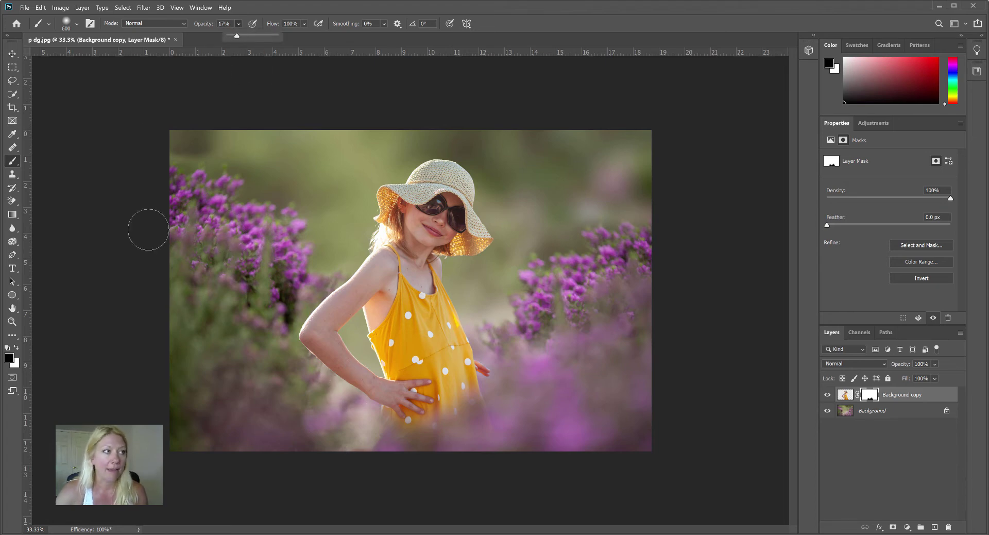
{"action": "left_click", "coordinate": [482, 410]}
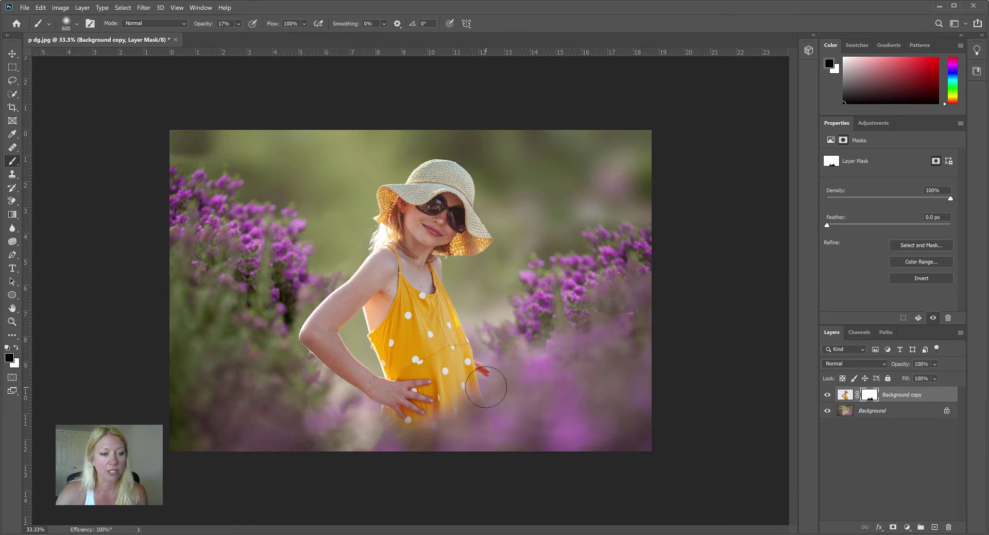
{"action": "mouse_move", "coordinate": [415, 417]}
{"action": "left_mouse_down"}
{"action": "mouse_move", "coordinate": [375, 410]}
{"action": "mouse_move", "coordinate": [345, 438]}
{"action": "mouse_move", "coordinate": [353, 444]}
{"action": "mouse_move", "coordinate": [336, 440]}
{"action": "mouse_move", "coordinate": [373, 438]}
{"action": "mouse_move", "coordinate": [389, 401]}
{"action": "mouse_move", "coordinate": [382, 413]}
{"action": "mouse_move", "coordinate": [440, 409]}
{"action": "mouse_move", "coordinate": [480, 391]}
{"action": "mouse_move", "coordinate": [489, 370]}
{"action": "mouse_move", "coordinate": [482, 406]}
{"action": "left_mouse_up"}
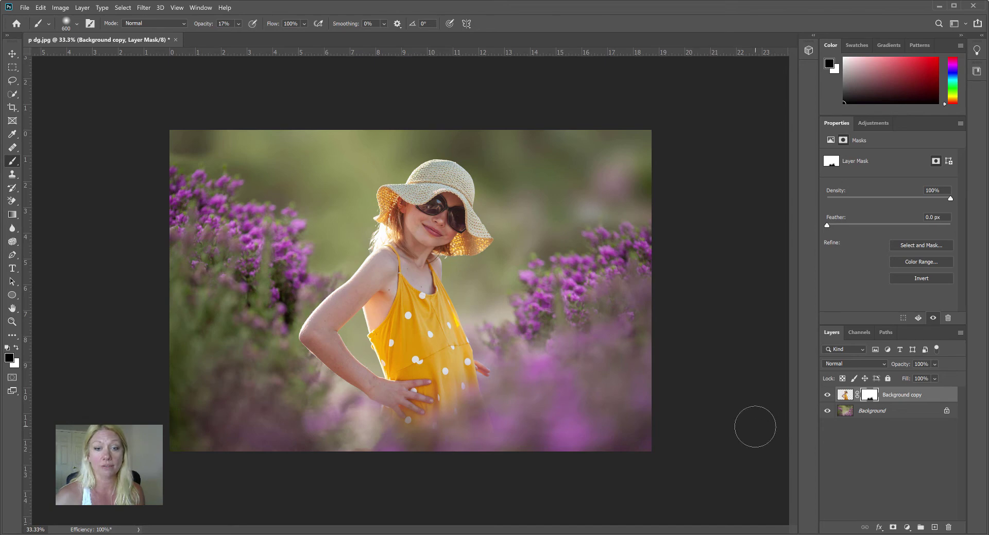
{"action": "left_click", "coordinate": [908, 527]}
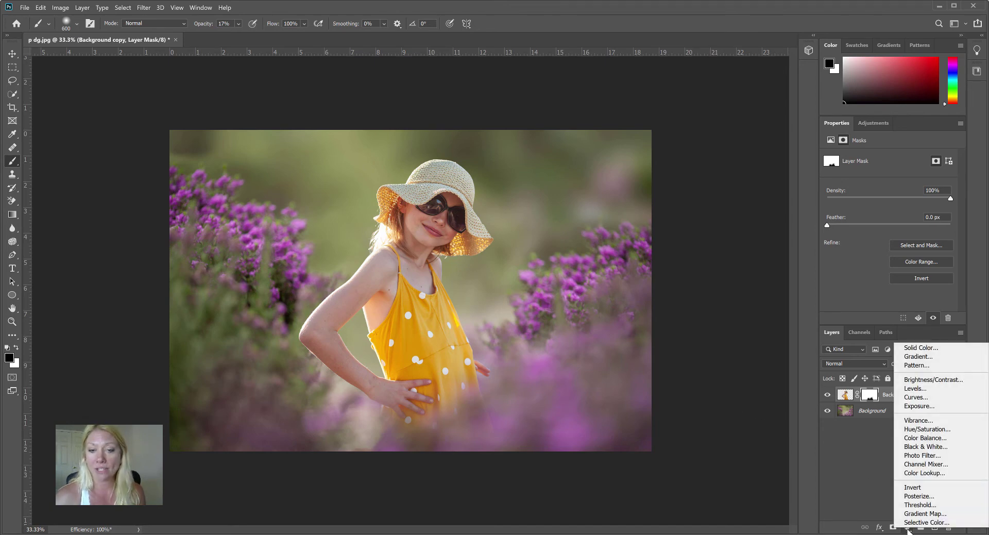
Add Curves 1, clip it to the Background copy girl layer, and show Auto Color Correction Options.
{"action": "left_click", "coordinate": [916, 397]}
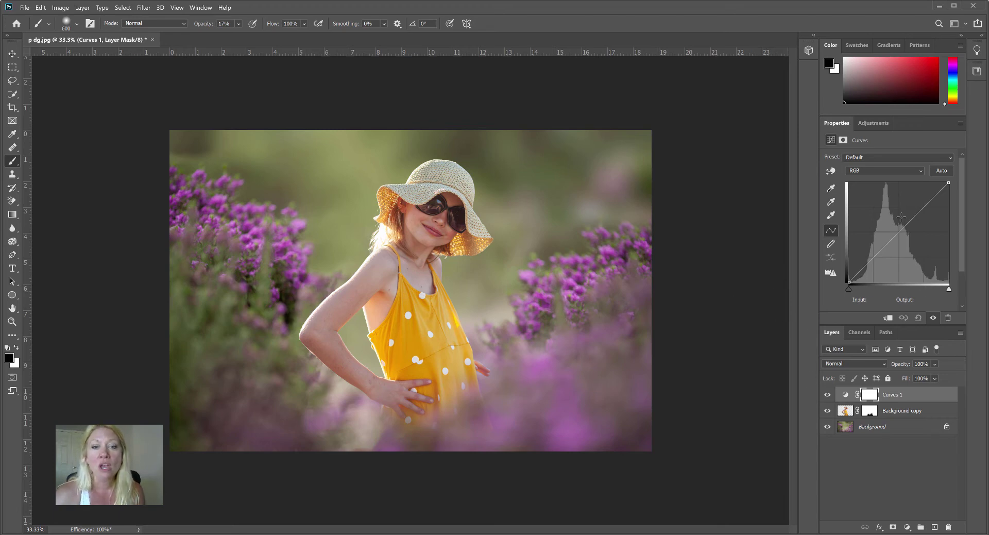
{"action": "left_click", "coordinate": [845, 395]}
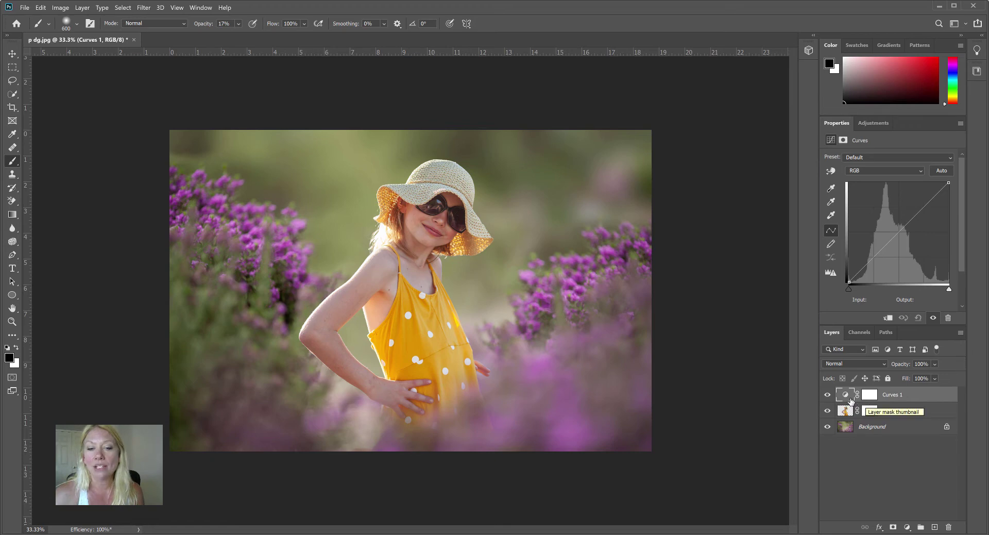
{"action": "left_click", "coordinate": [888, 319]}
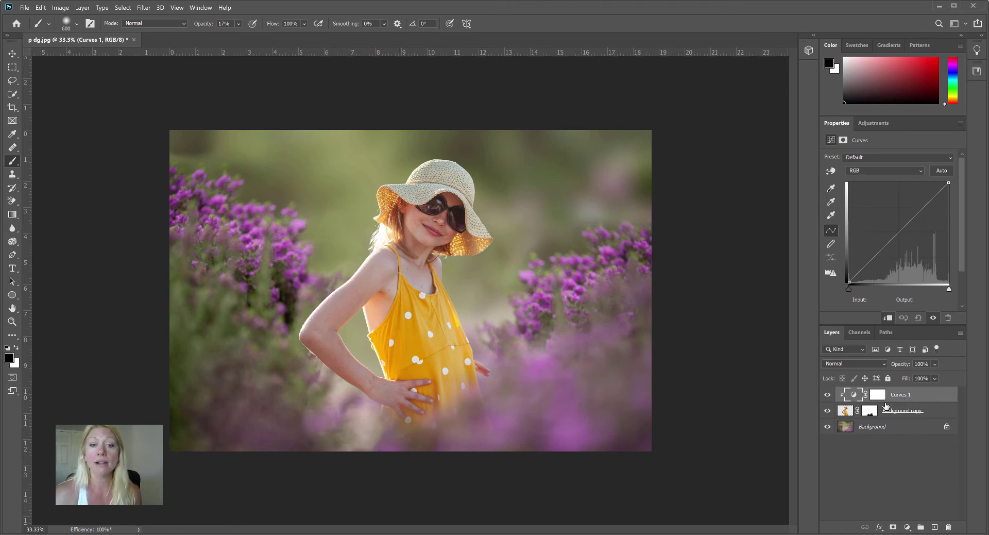
{"action": "left_click", "coordinate": [943, 170], "text": "alt"}
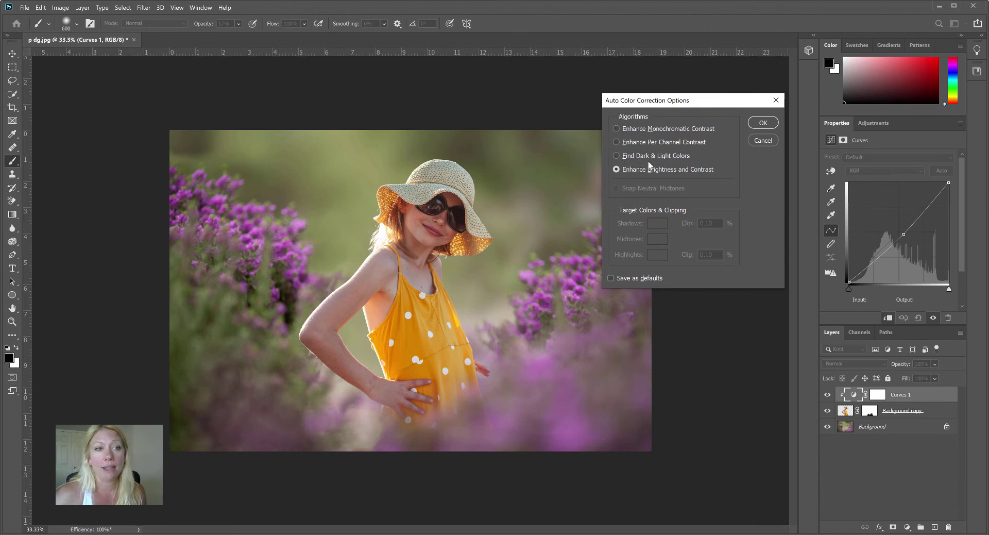
Switch to Find Dark & Light Colors and set a dark brown 15120d Shadows target sampled from the photo.
{"action": "left_click", "coordinate": [617, 155]}
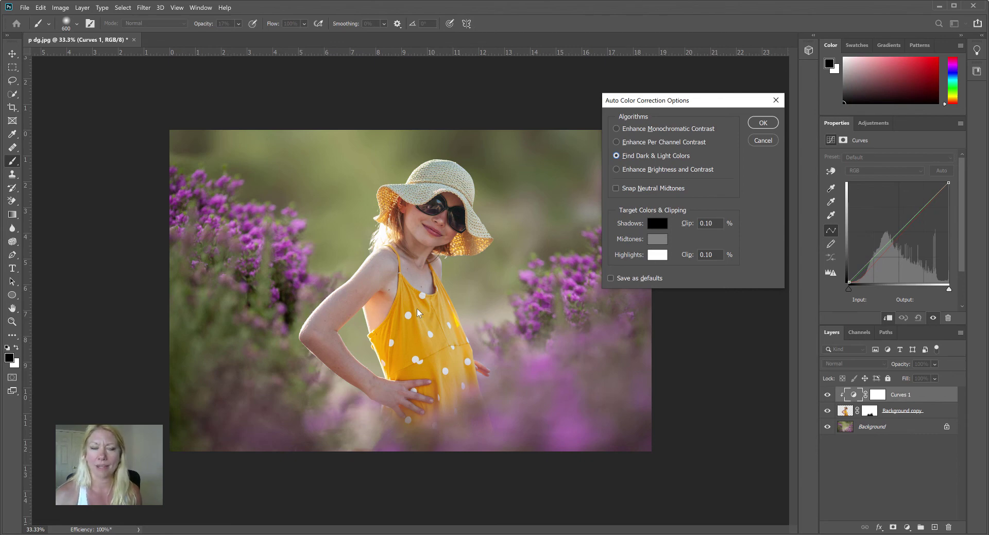
{"action": "left_click", "coordinate": [658, 225]}
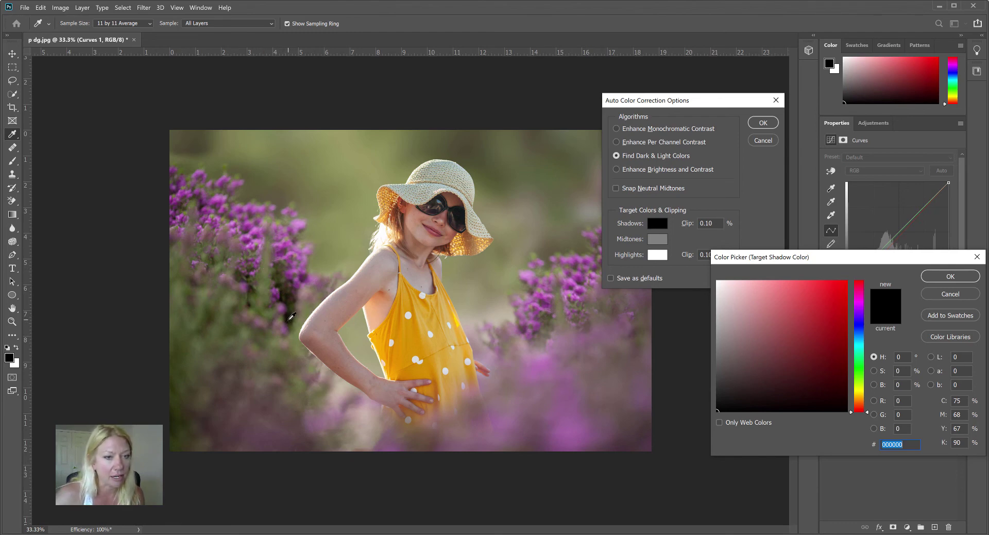
{"action": "left_click", "coordinate": [290, 318]}
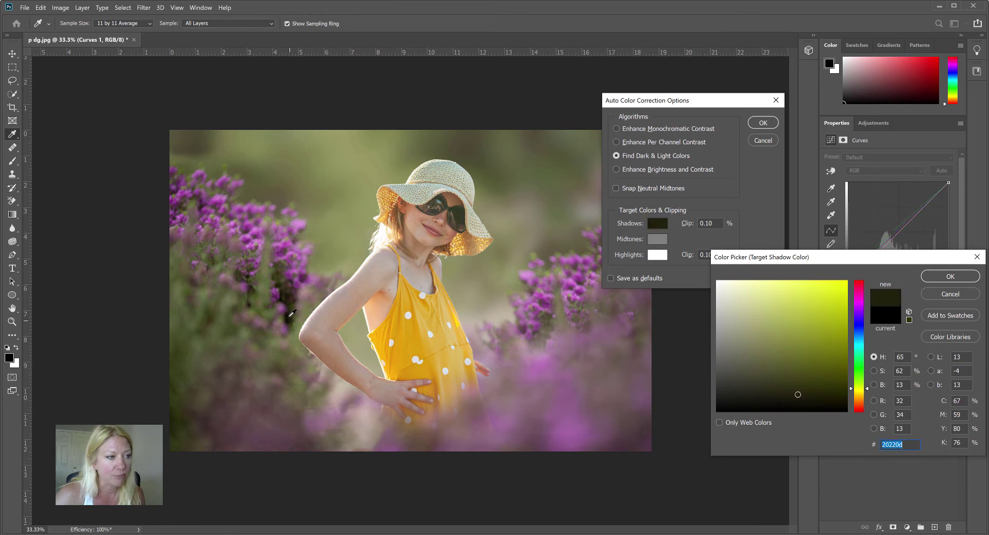
{"action": "left_click", "coordinate": [291, 312]}
{"action": "left_click", "coordinate": [282, 299]}
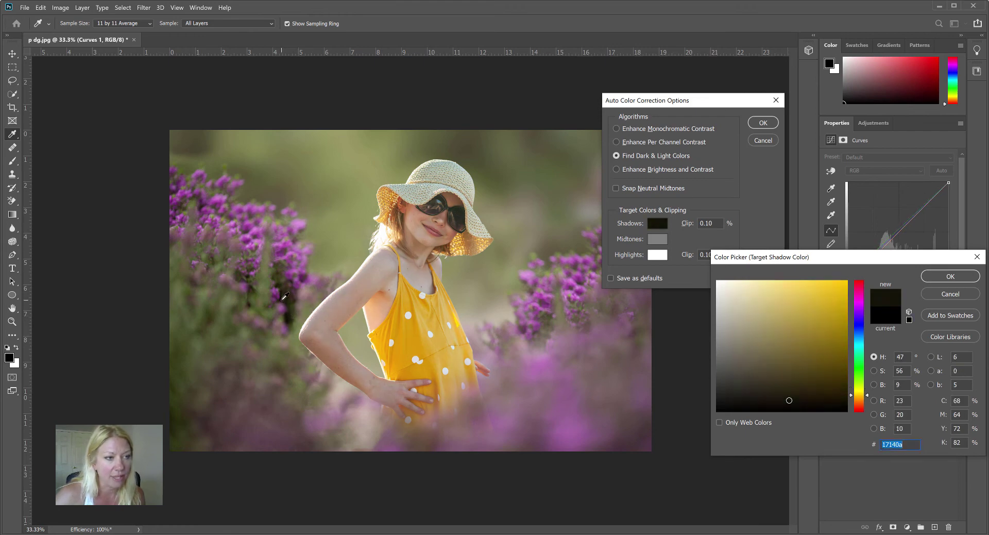
{"action": "left_click", "coordinate": [383, 314]}
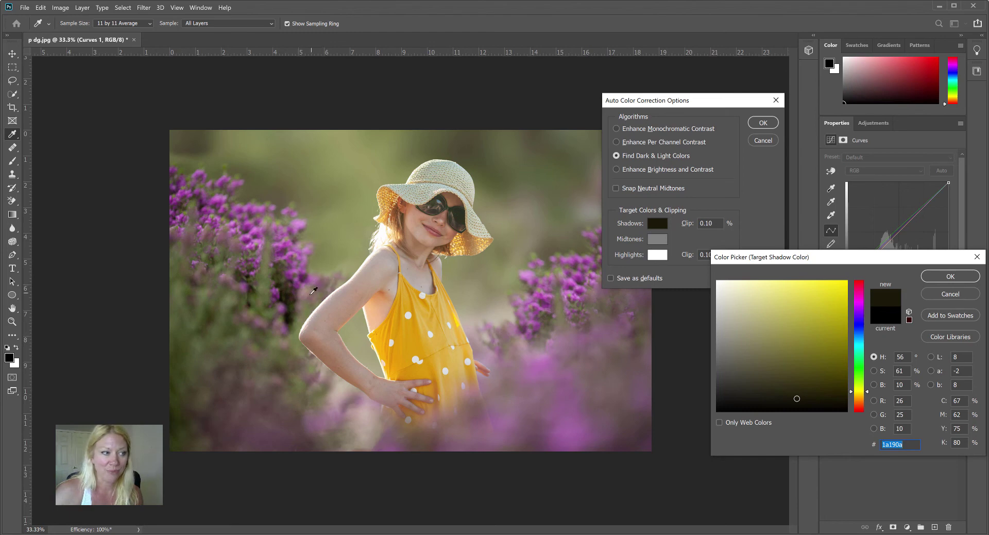
{"action": "left_click", "coordinate": [284, 316]}
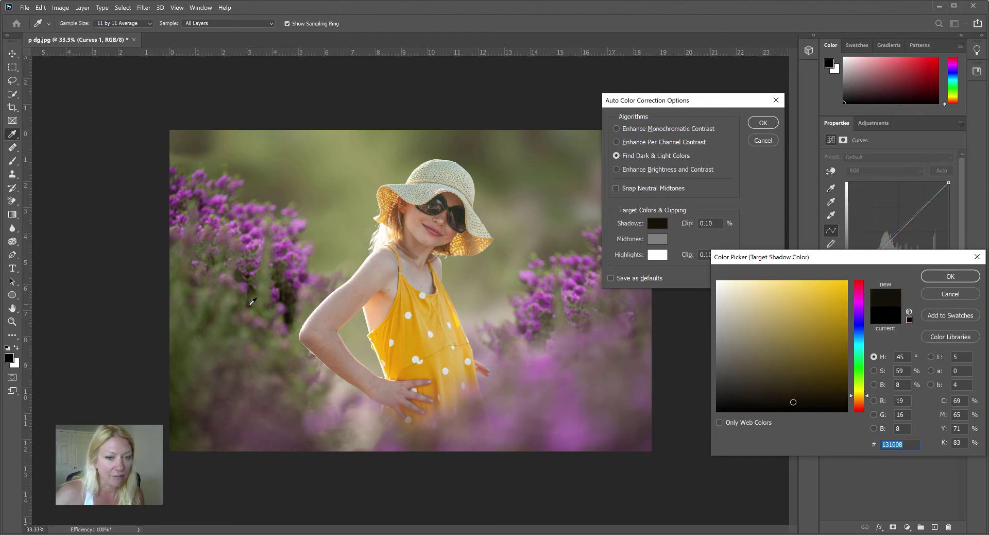
{"action": "left_click", "coordinate": [252, 300]}
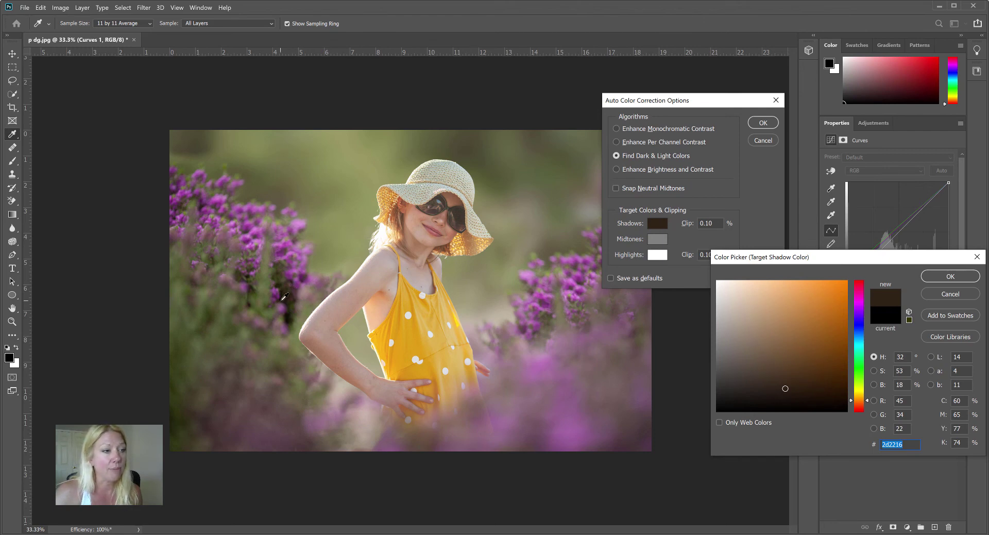
{"action": "left_click", "coordinate": [284, 297]}
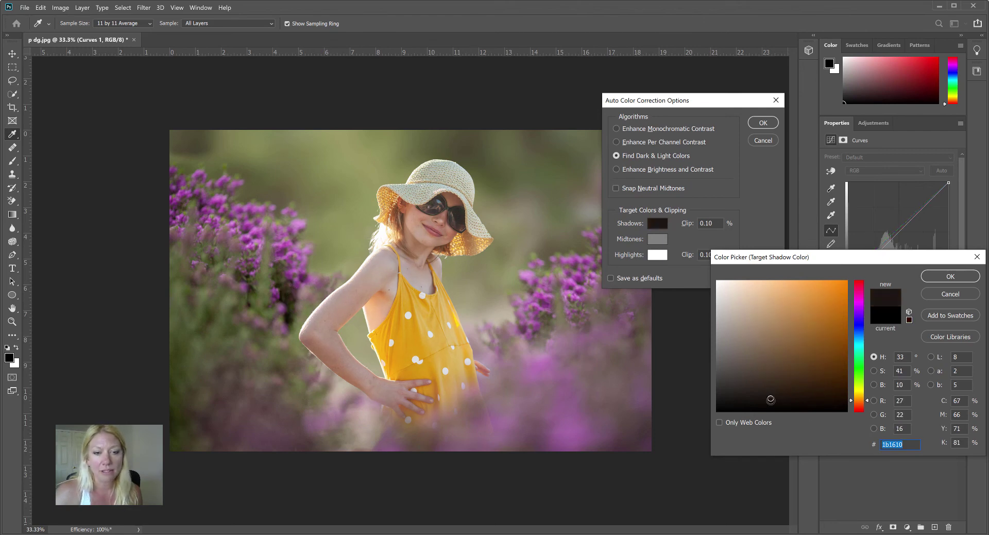
{"action": "left_click", "coordinate": [765, 401]}
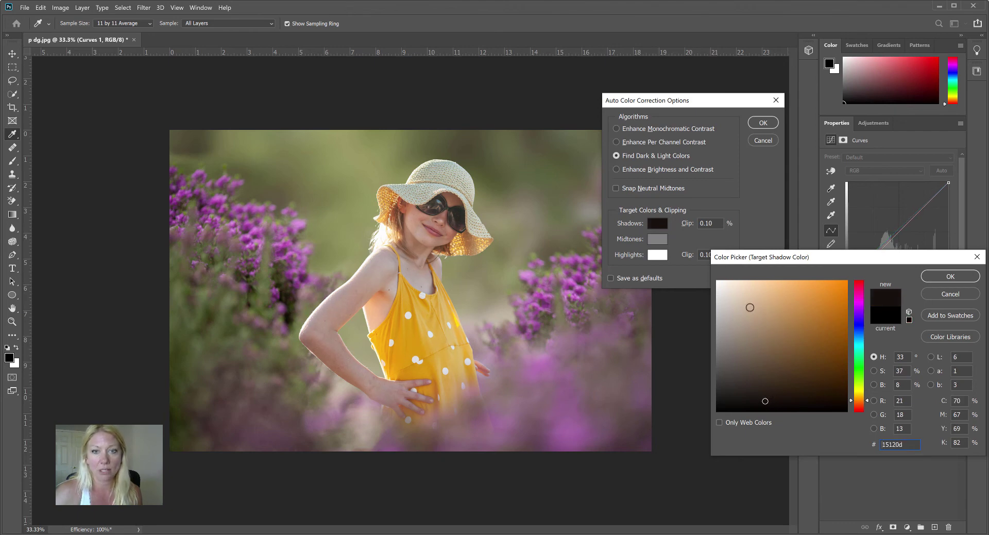
{"action": "left_click", "coordinate": [944, 276]}
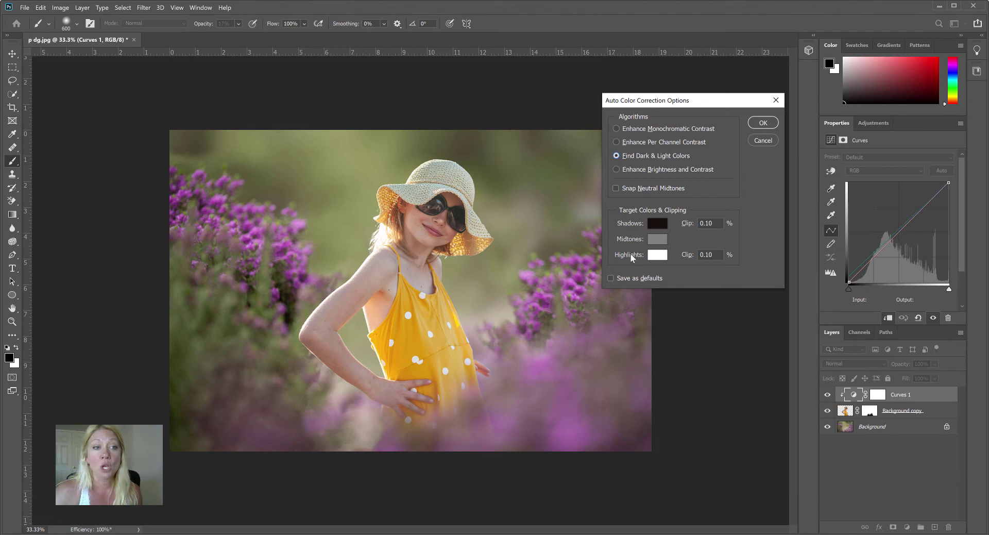
Sample light tones near the girl's hand and background for the Highlights target.
{"action": "left_click", "coordinate": [658, 254]}
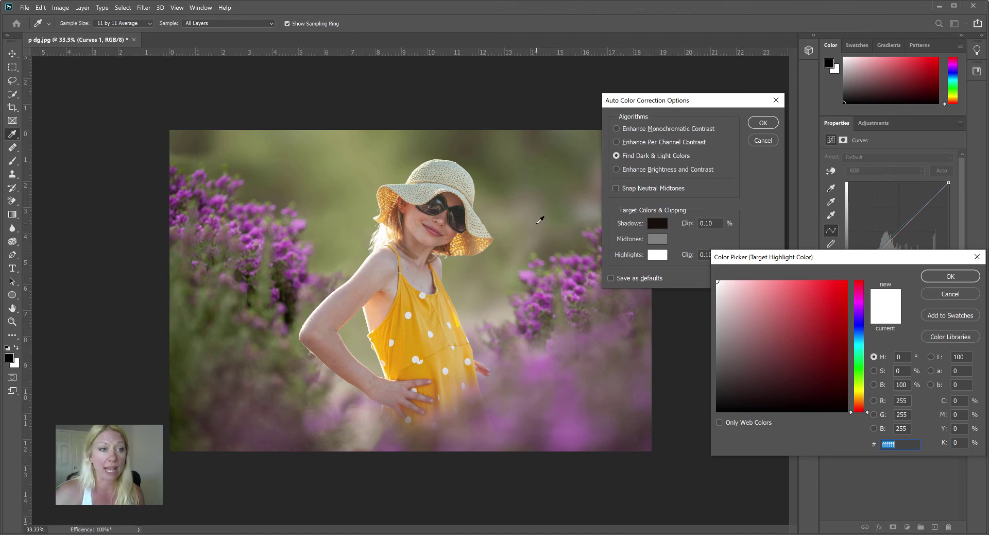
{"action": "left_click", "coordinate": [344, 386]}
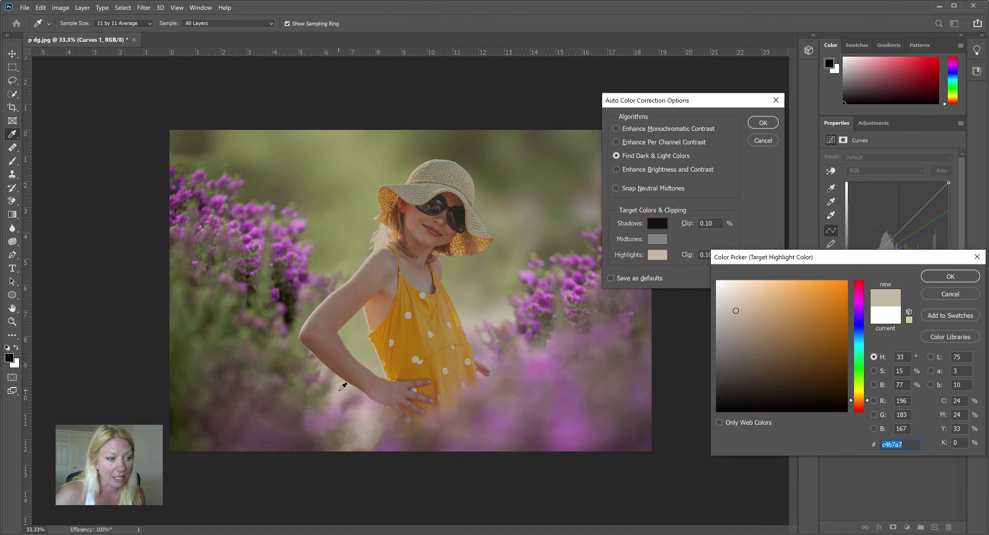
{"action": "left_click", "coordinate": [364, 393]}
{"action": "left_click", "coordinate": [342, 389]}
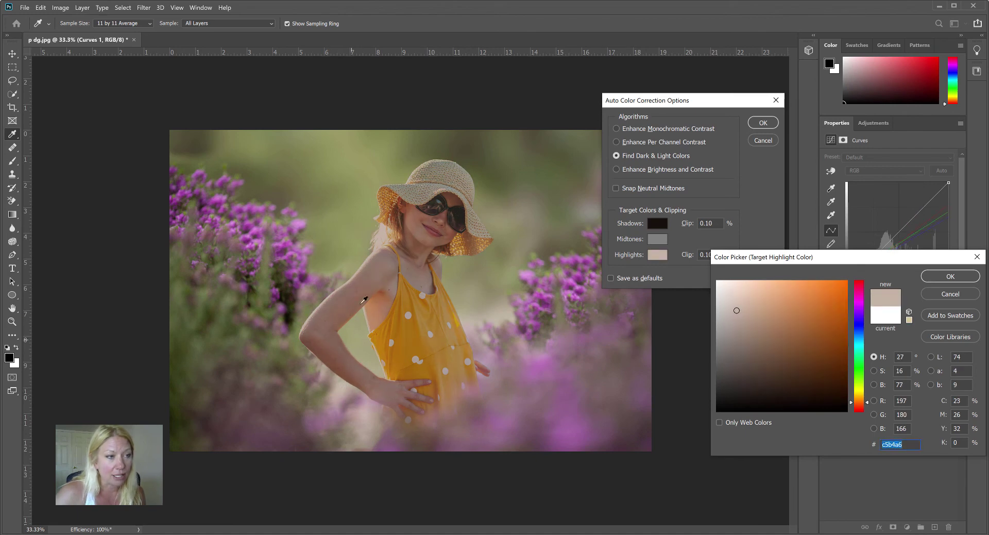
{"action": "left_click", "coordinate": [588, 211]}
{"action": "left_click", "coordinate": [503, 315]}
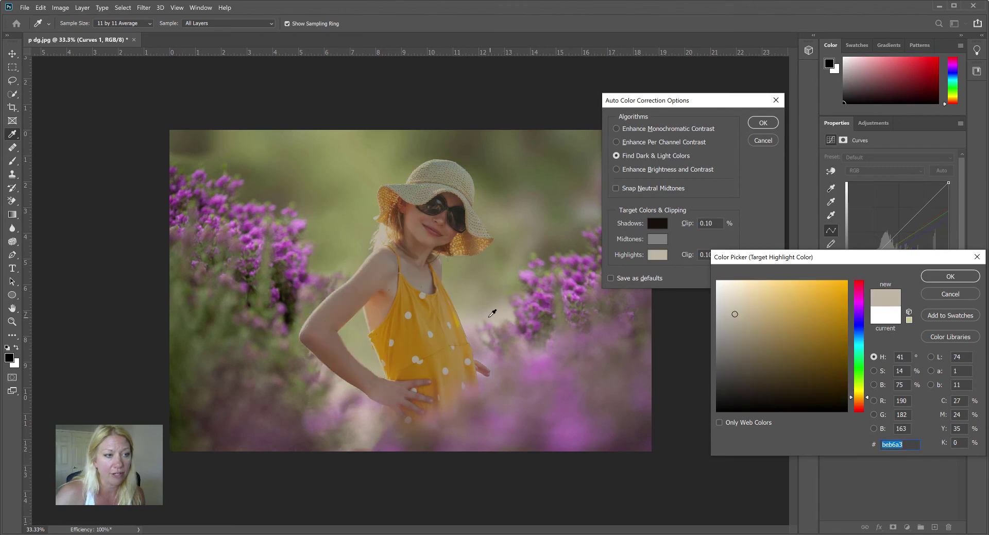
{"action": "left_click", "coordinate": [504, 314]}
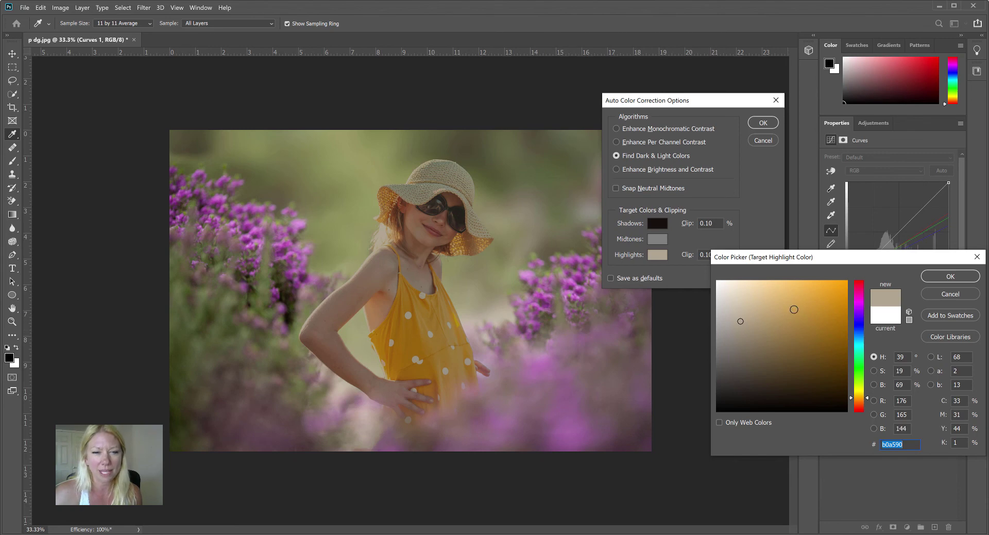
{"action": "left_click", "coordinate": [381, 420]}
{"action": "left_click", "coordinate": [499, 311]}
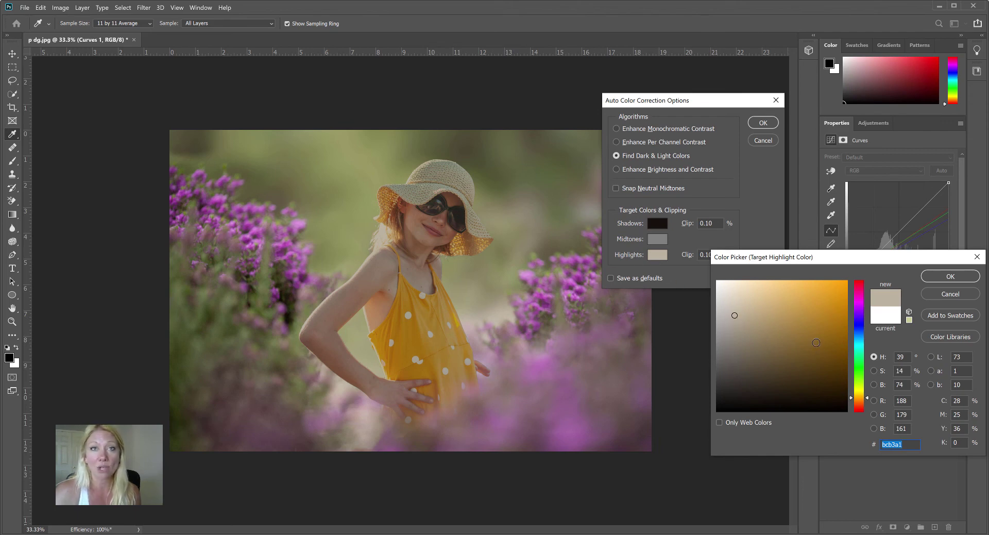
Refine the Highlights target in the colour field to warm cream ece2d0 and confirm it.
{"action": "left_click_drag", "start_coordinate": [733, 305], "coordinate": [727, 291]}
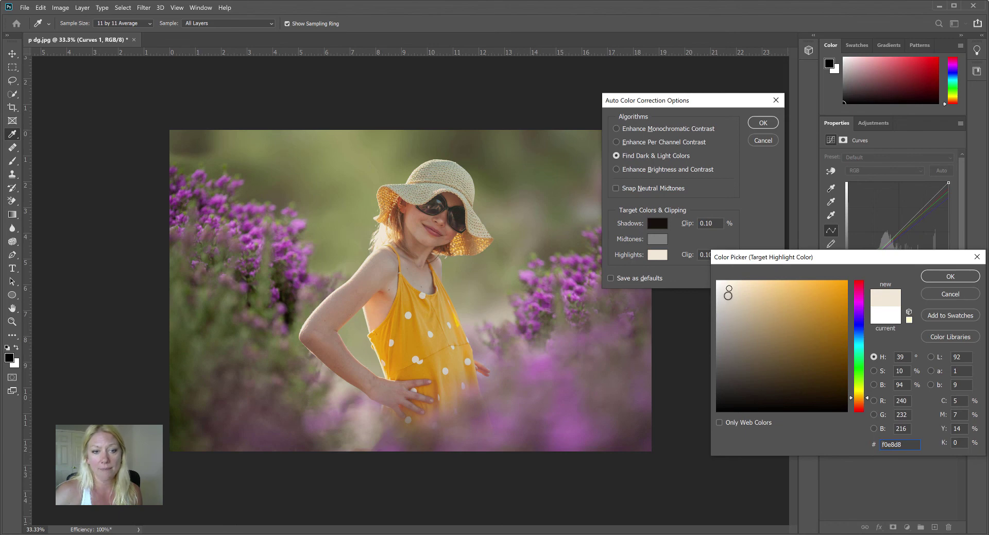
{"action": "left_click", "coordinate": [729, 294]}
{"action": "left_click_drag", "start_coordinate": [729, 294], "coordinate": [731, 288]}
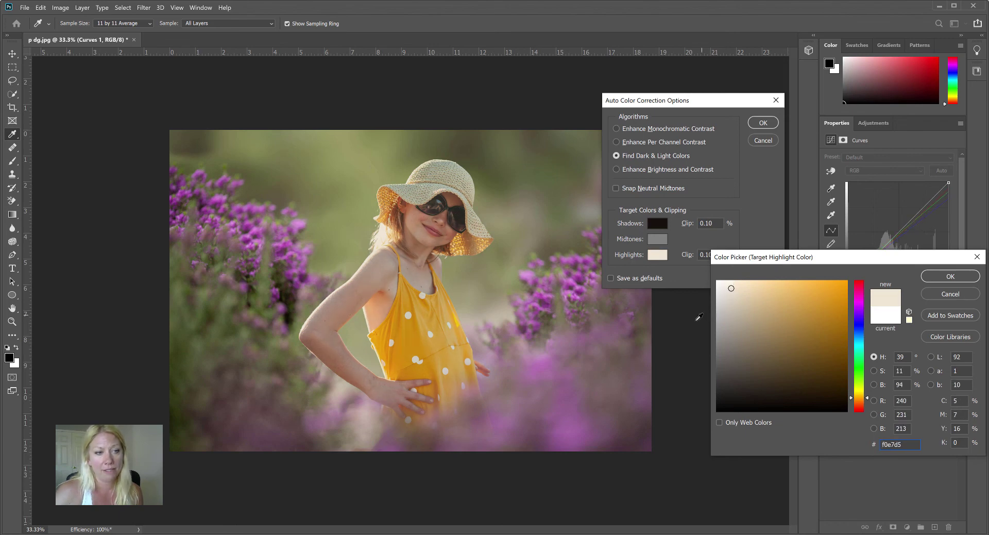
{"action": "left_click", "coordinate": [734, 294]}
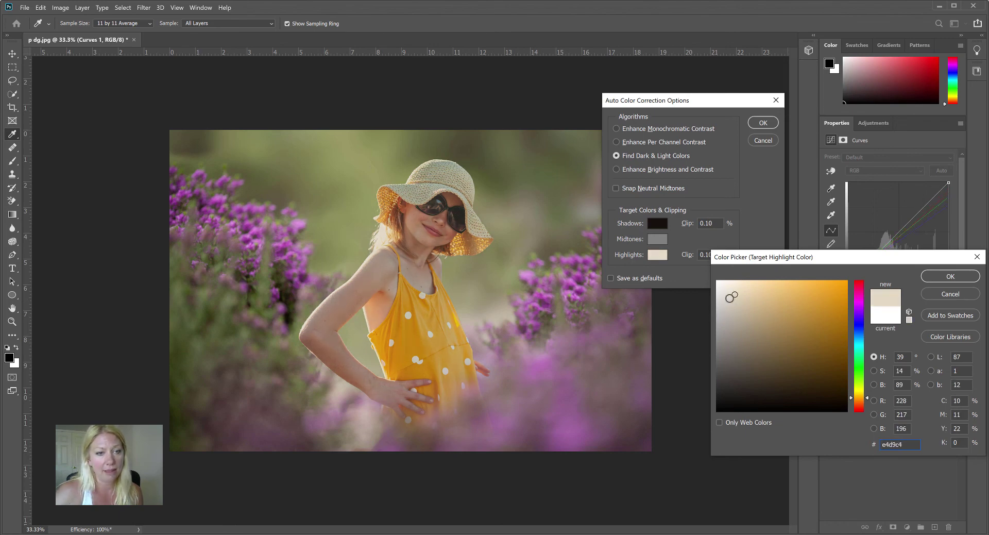
{"action": "left_click_drag", "start_coordinate": [734, 296], "coordinate": [732, 288]}
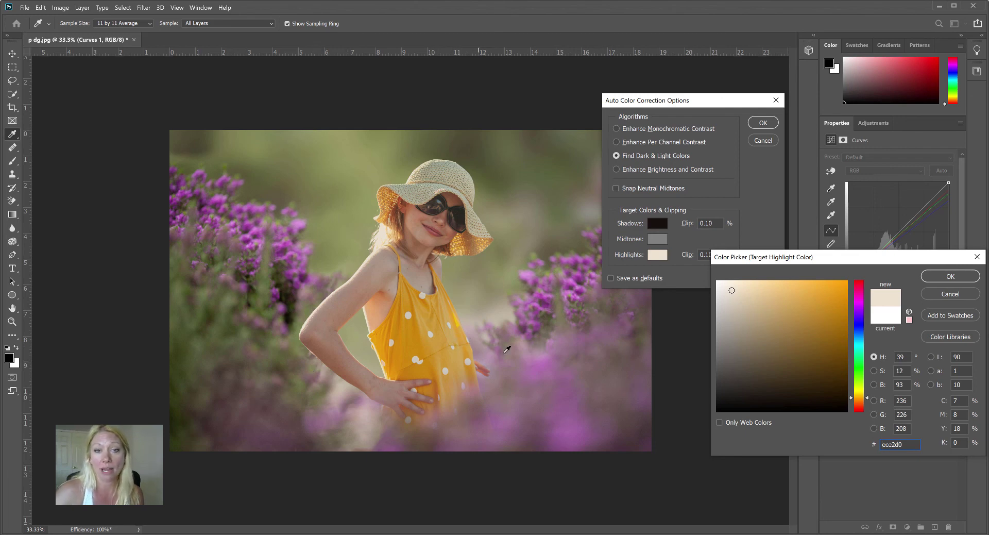
{"action": "left_click", "coordinate": [951, 276]}
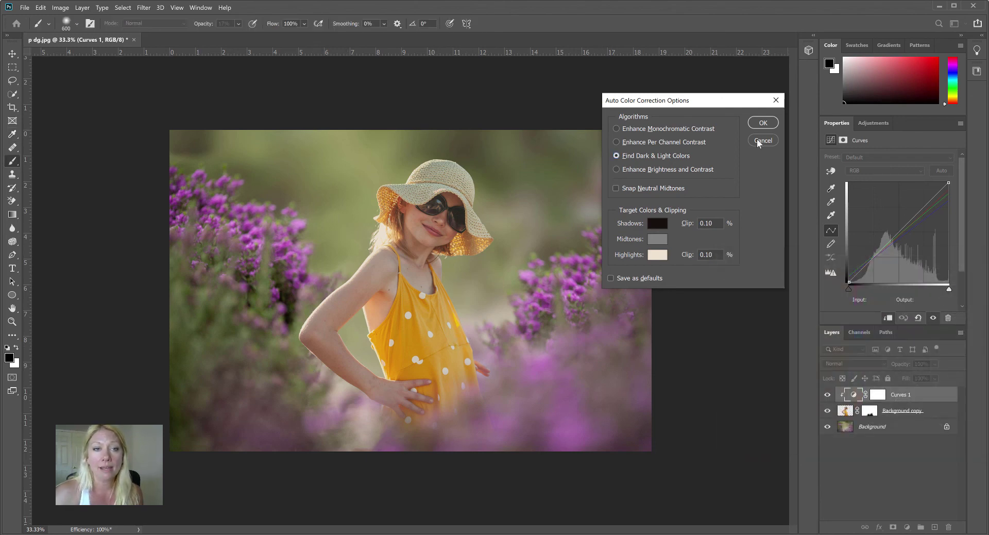
Apply the new shadow and highlight targets, declining to save them as defaults.
{"action": "left_click", "coordinate": [760, 125]}
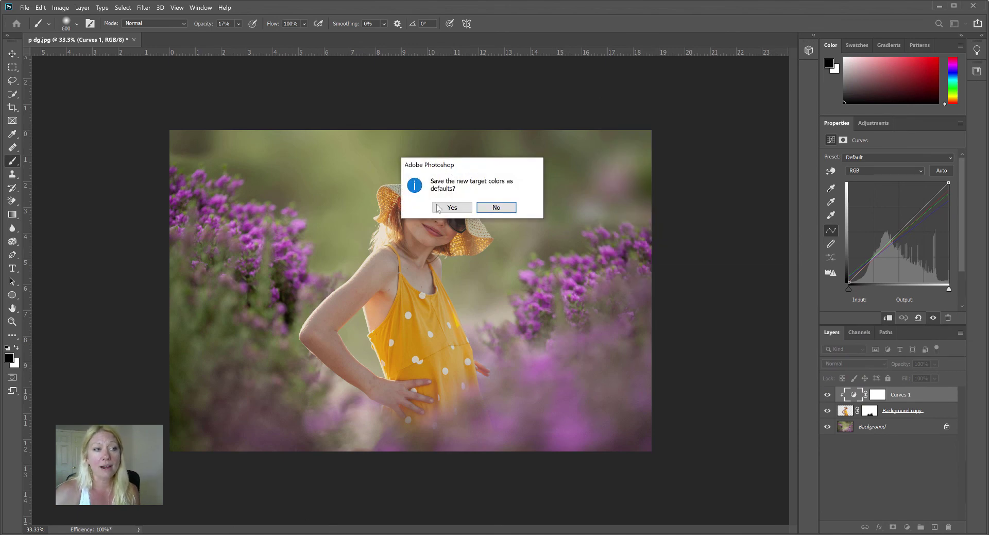
{"action": "left_click", "coordinate": [505, 210]}
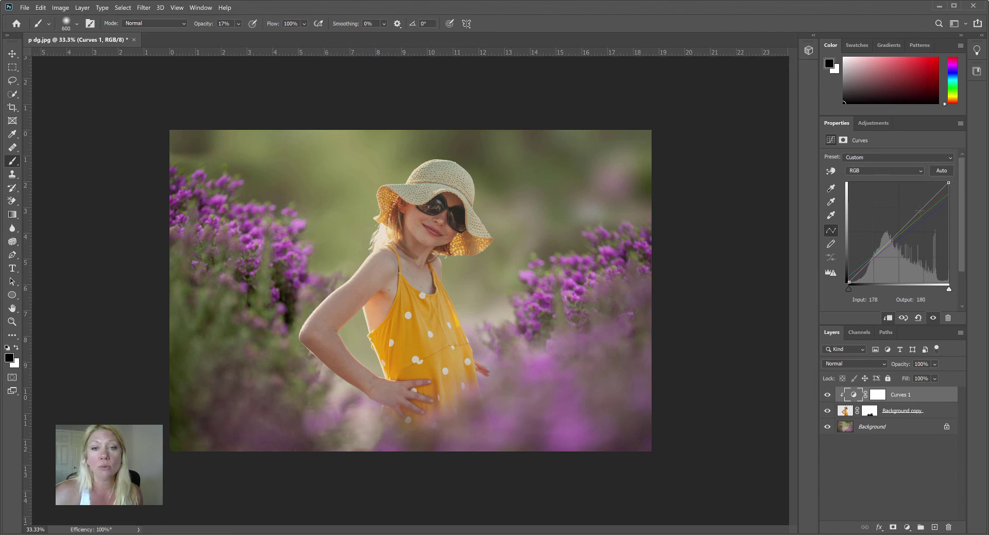
Set RGB curve points at 67→72 and 176→178 to gently lift the girl's tones.
{"action": "left_click_drag", "start_coordinate": [913, 219], "coordinate": [918, 212]}
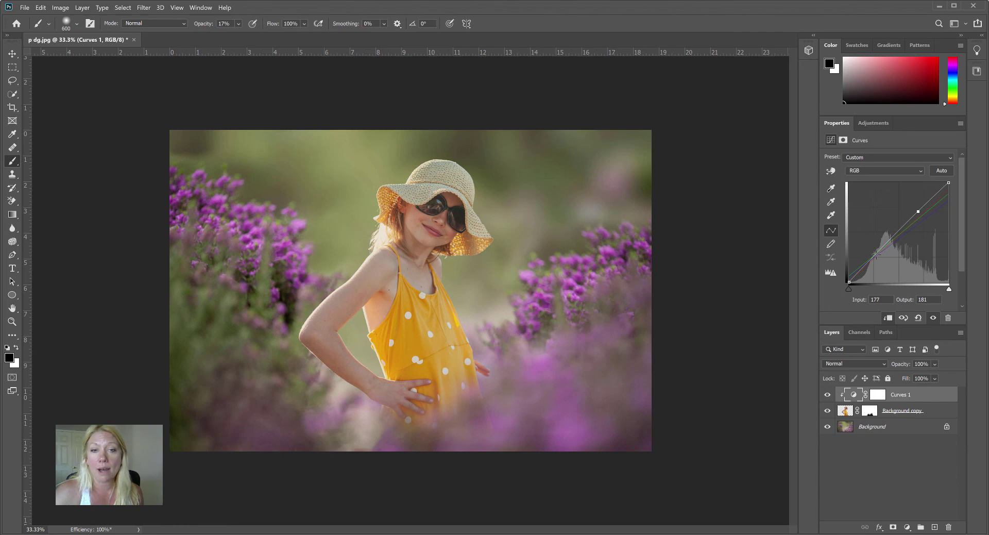
{"action": "left_click_drag", "start_coordinate": [876, 254], "coordinate": [874, 255]}
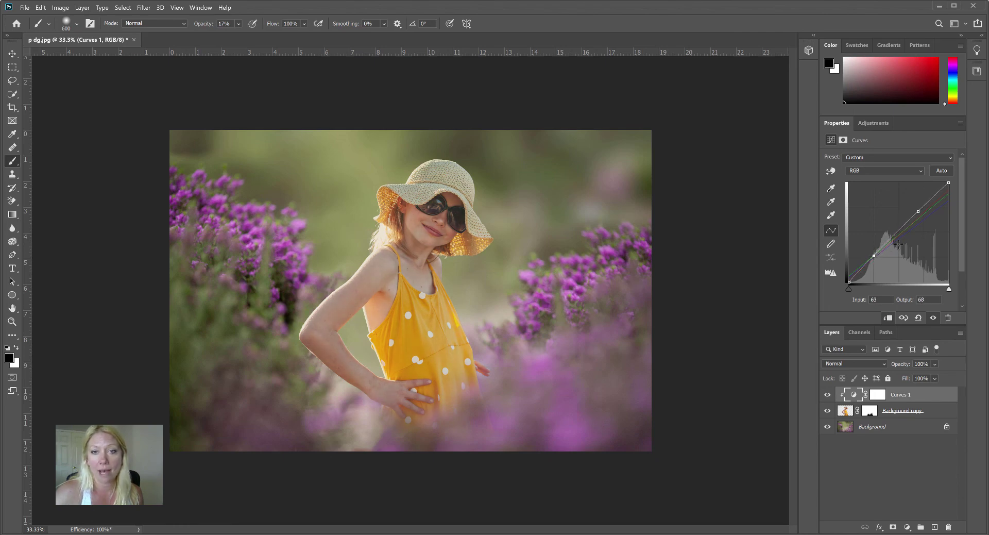
{"action": "left_click_drag", "start_coordinate": [919, 211], "coordinate": [923, 216]}
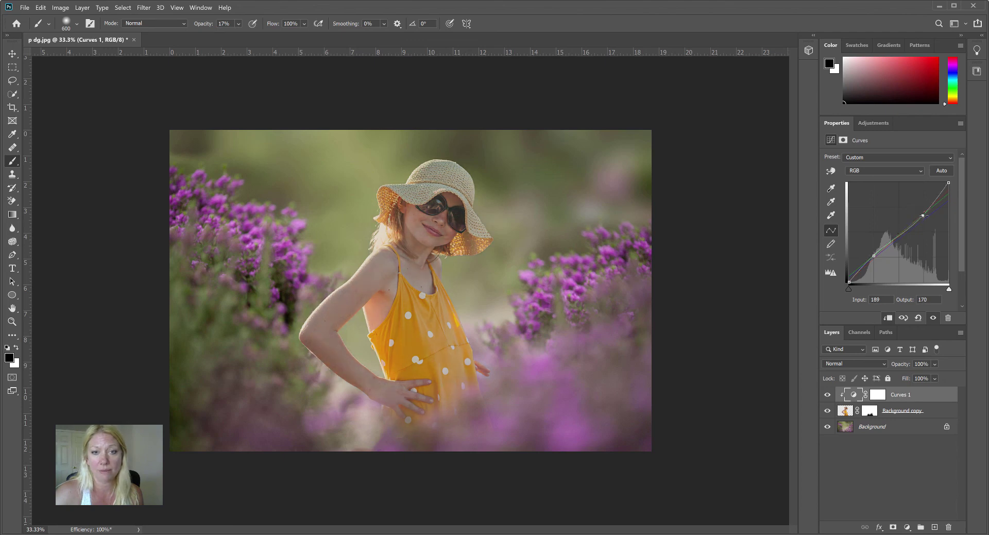
{"action": "left_click_drag", "start_coordinate": [875, 256], "coordinate": [878, 256]}
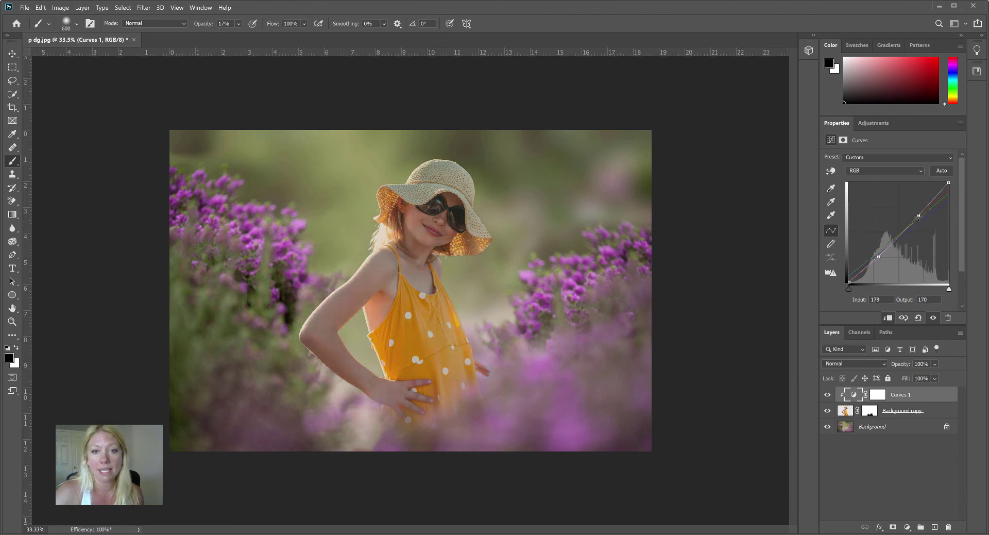
{"action": "left_click_drag", "start_coordinate": [922, 215], "coordinate": [917, 212]}
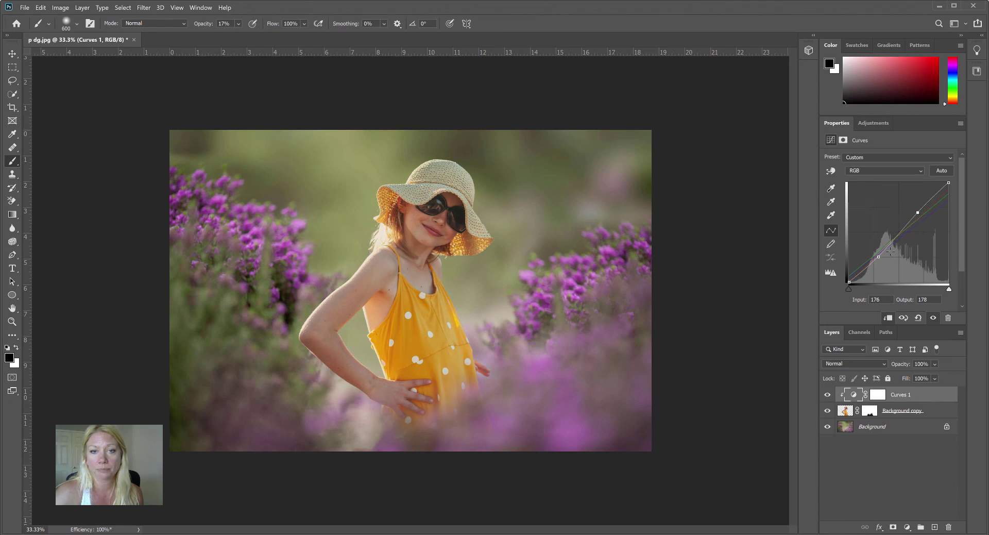
{"action": "left_click_drag", "start_coordinate": [879, 259], "coordinate": [875, 256]}
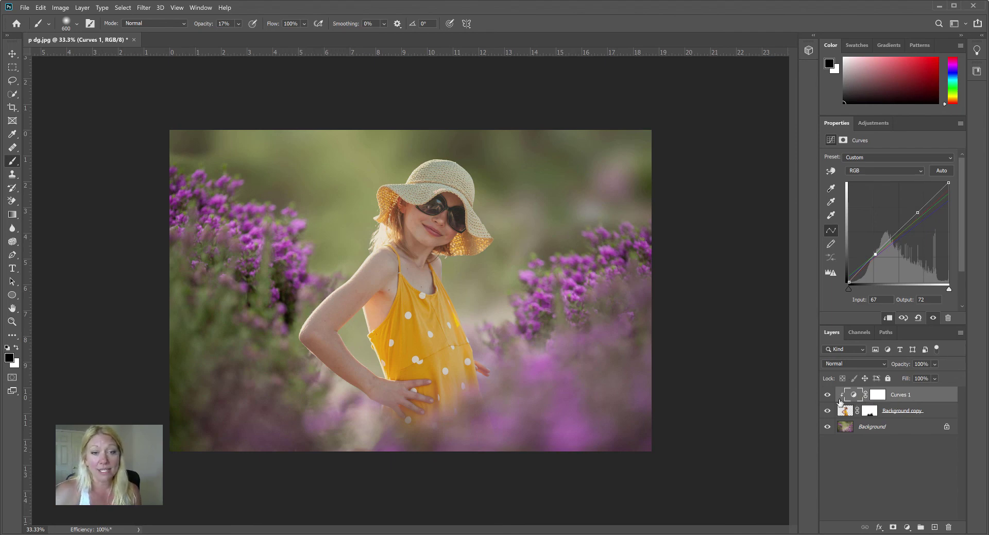
{"action": "left_click", "coordinate": [828, 398]}
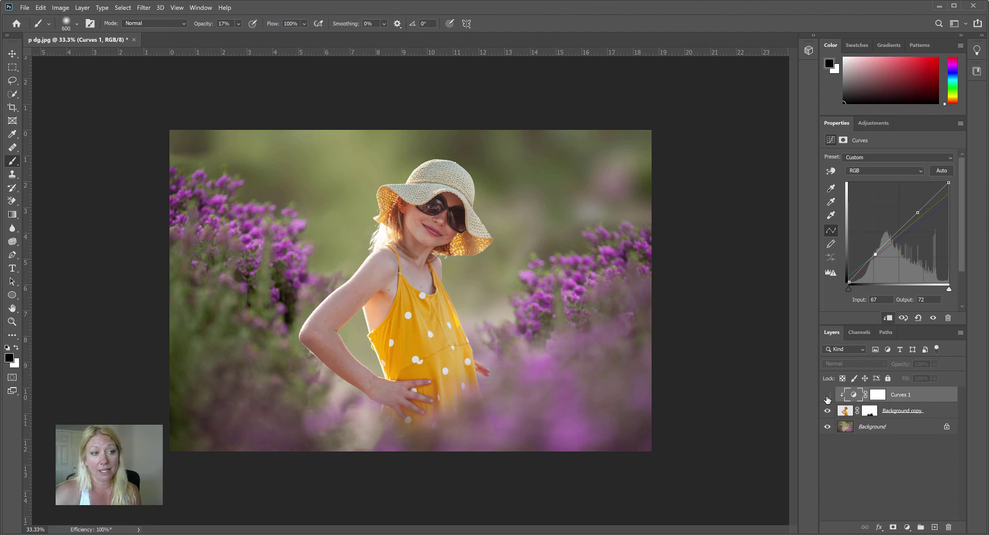
{"action": "left_click", "coordinate": [828, 398]}
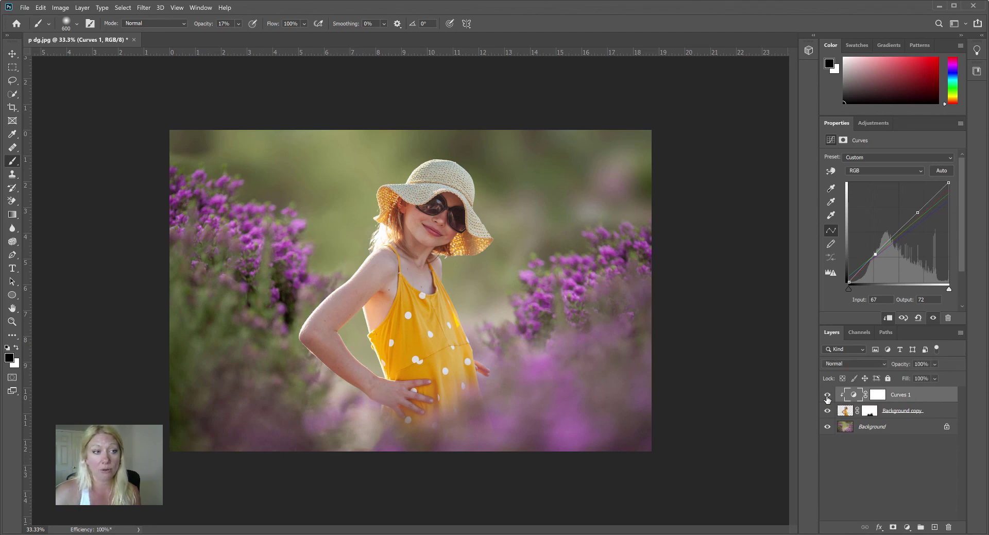